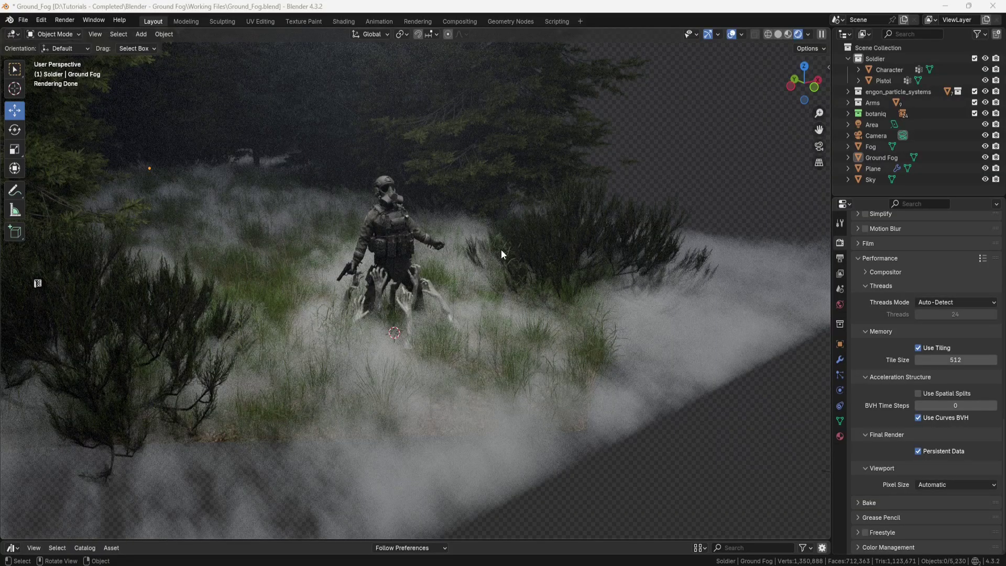
- Select the soldier character and hide the botaniq bushes collection in the Outliner
{"action": "left_click", "coordinate": [404, 234]}
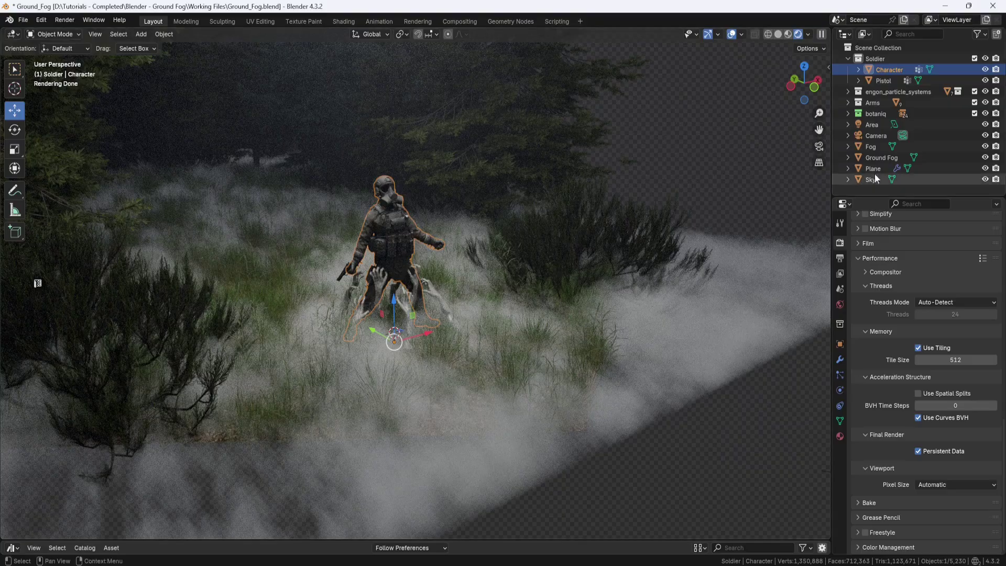
{"action": "left_click", "coordinate": [986, 114]}
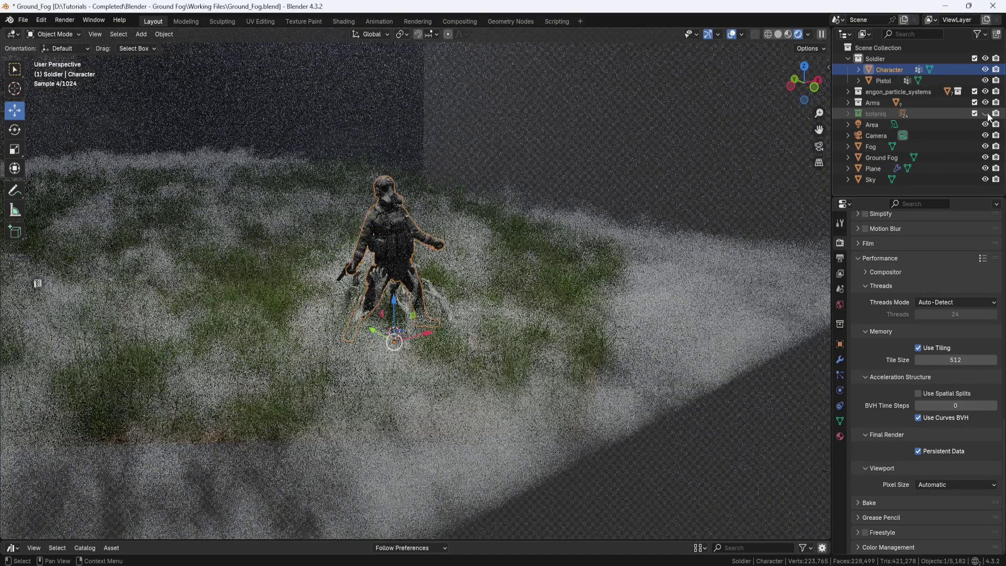
- Hide the Fog object, switch to Material Preview shading, and delete the Ground Fog box
{"action": "left_click", "coordinate": [986, 147]}
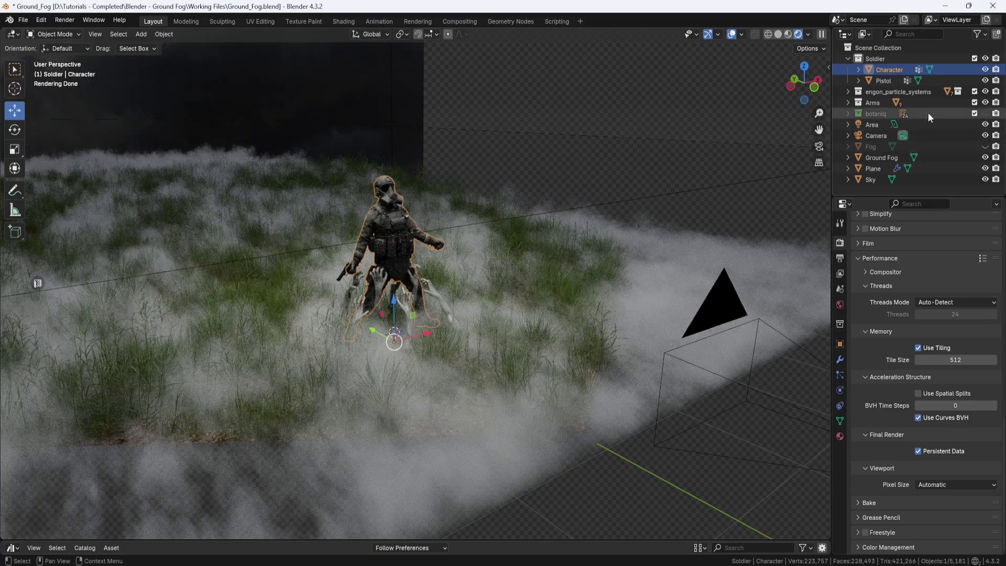
{"action": "left_click", "coordinate": [788, 35]}
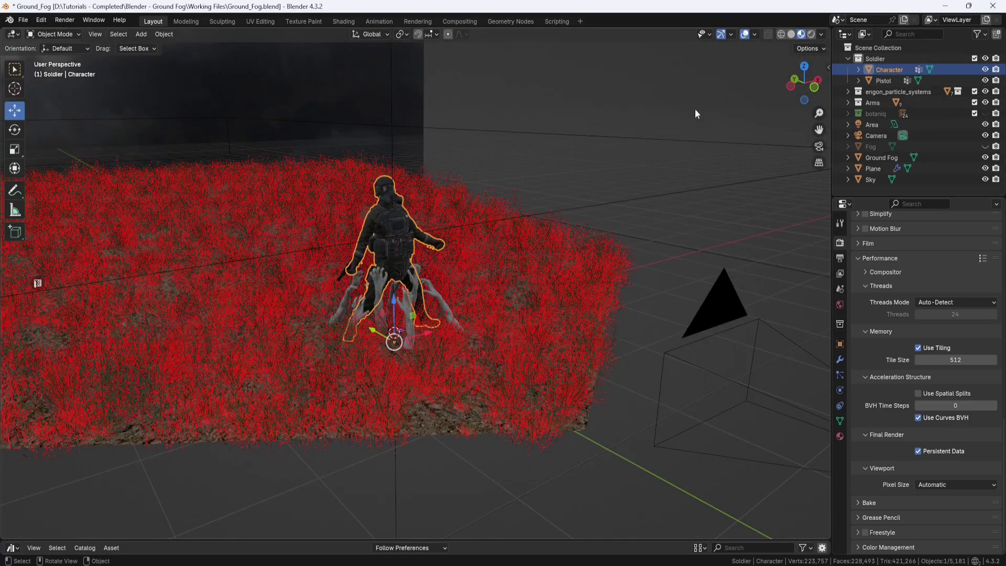
{"action": "left_click", "coordinate": [682, 143]}
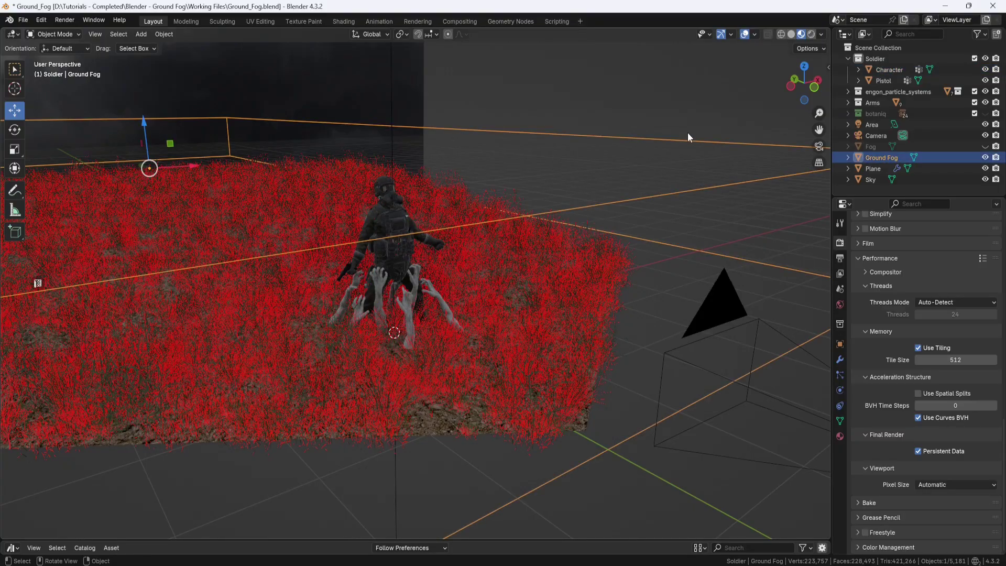
{"action": "key", "text": "Delete"}
{"action": "mouse_move", "coordinate": [579, 181]}
{"action": "middle_mouse_down"}
{"action": "mouse_move", "coordinate": [585, 192]}
{"action": "mouse_move", "coordinate": [566, 184]}
{"action": "middle_mouse_up"}
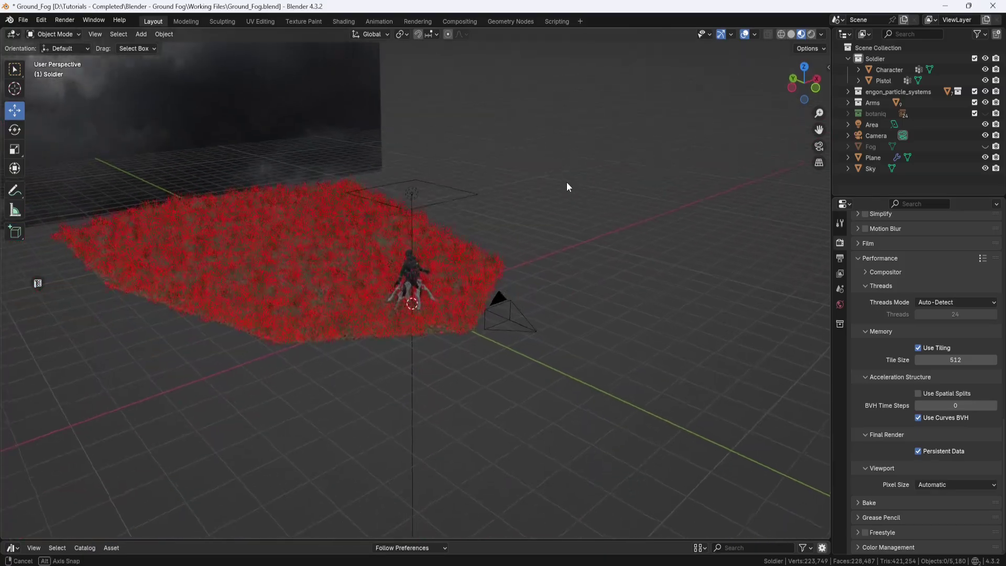
{"action": "key", "text": "shift+a"}
- Add a cube and stretch it along X and along Y to 11.565 from top view
{"action": "mouse_move", "coordinate": [563, 196]}
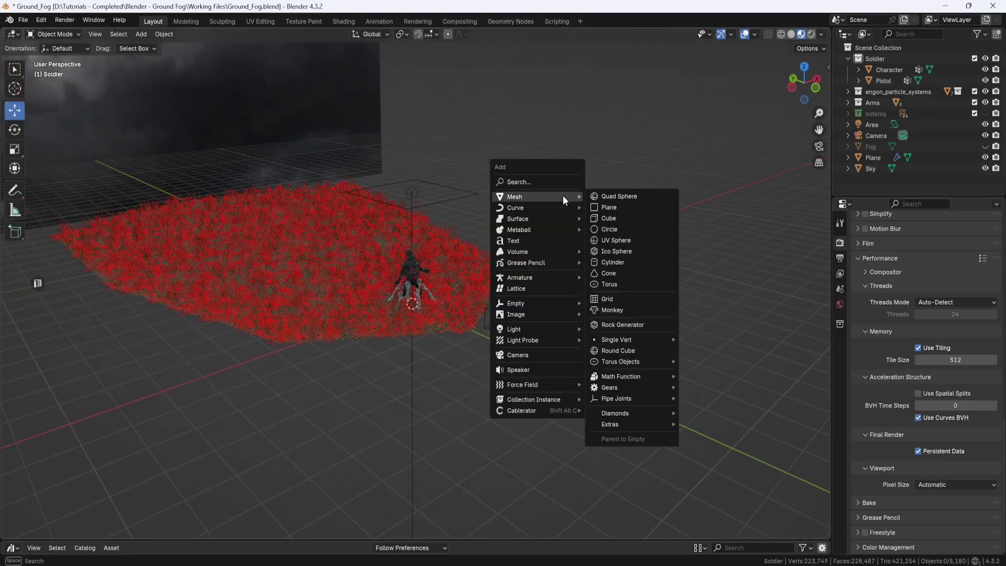
{"action": "left_click", "coordinate": [615, 219]}
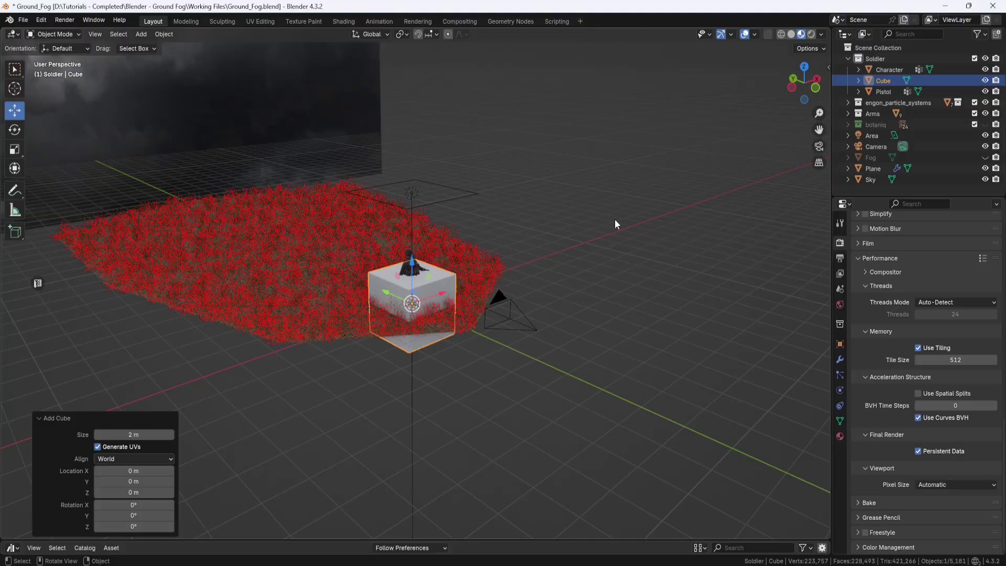
{"action": "left_click", "coordinate": [15, 149]}
{"action": "key", "text": "KP_7"}
{"action": "key", "text": "s"}
{"action": "key", "text": "x"}
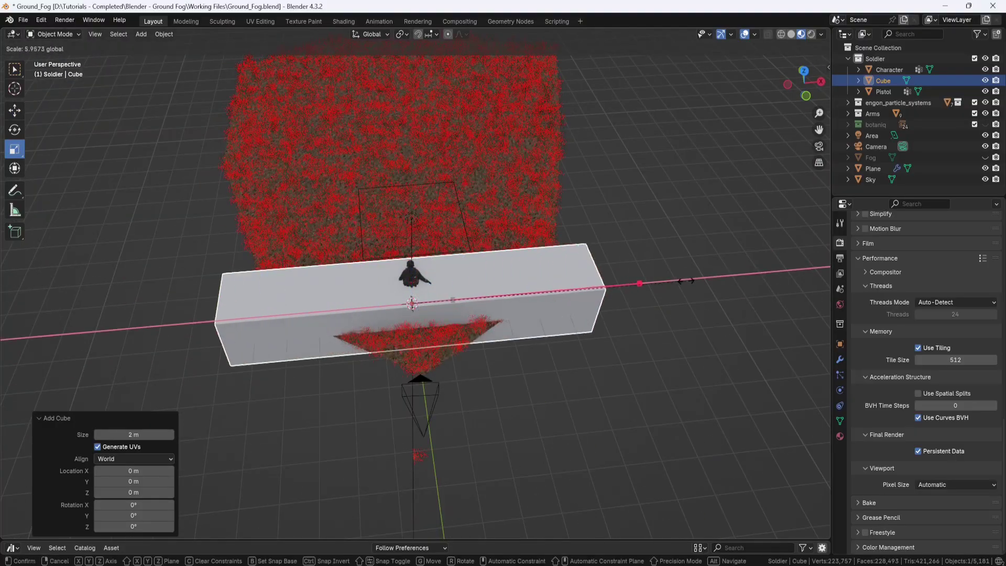
{"action": "left_click", "coordinate": [682, 304]}
{"action": "middle_click_drag", "start_coordinate": [682, 303], "coordinate": [454, 332]}
{"action": "key", "text": "s"}
{"action": "key", "text": "y"}
{"action": "left_click", "coordinate": [725, 281]}
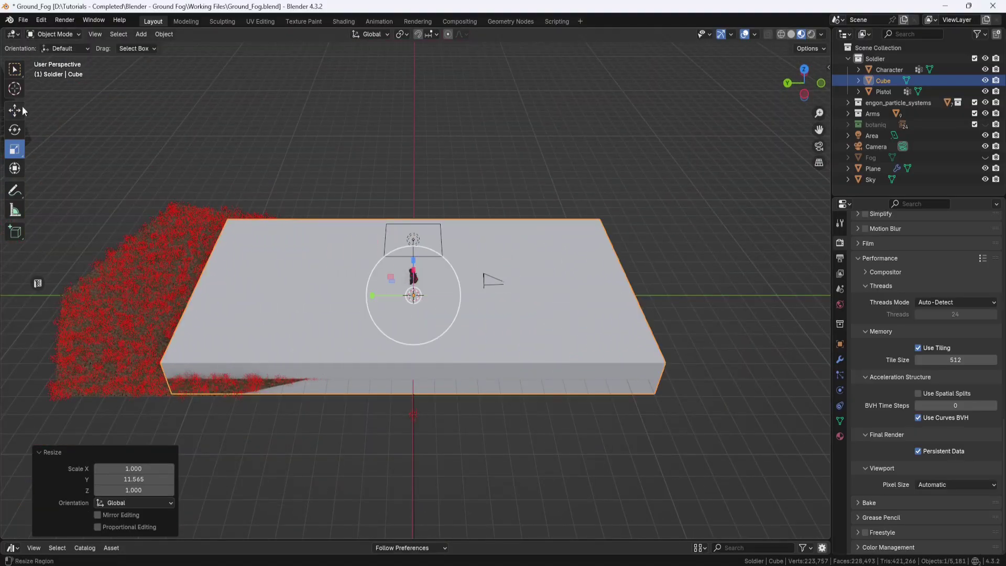
- Slide the cube along Y over the grass and widen it along X to 1.554
{"action": "left_click", "coordinate": [15, 110]}
{"action": "left_click_drag", "start_coordinate": [352, 293], "coordinate": [231, 286]}
{"action": "middle_click_drag", "start_coordinate": [597, 265], "coordinate": [131, 158]}
{"action": "left_click", "coordinate": [14, 150]}
{"action": "middle_click_drag", "start_coordinate": [399, 273], "coordinate": [429, 246]}
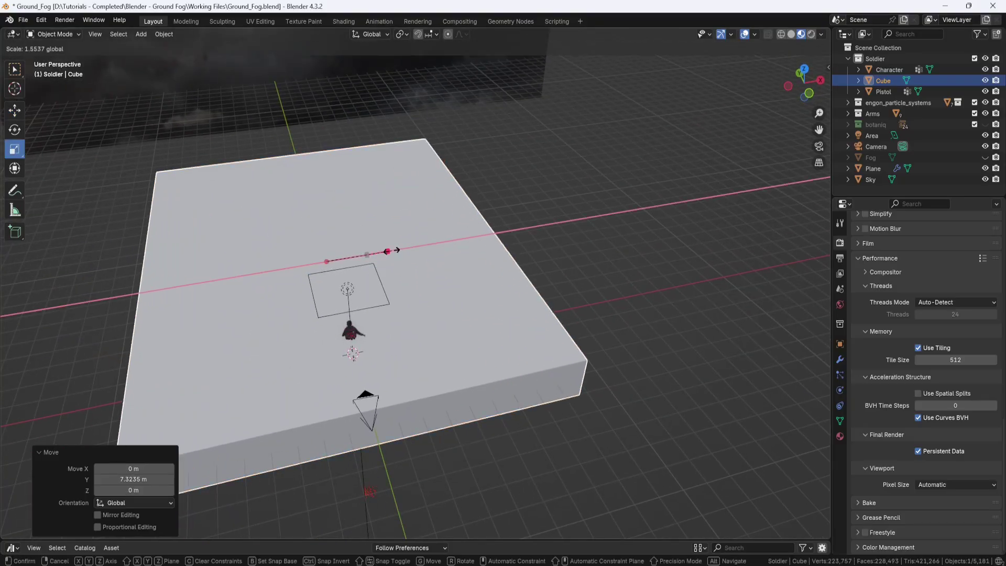
{"action": "left_click_drag", "start_coordinate": [398, 251], "coordinate": [429, 249]}
{"action": "middle_click_drag", "start_coordinate": [429, 249], "coordinate": [116, 145]}
- Nudge the cube further along Y and raise it 0.92086 m on Z
{"action": "left_click", "coordinate": [15, 110]}
{"action": "left_click_drag", "start_coordinate": [389, 233], "coordinate": [370, 224]}
{"action": "middle_click_drag", "start_coordinate": [371, 225], "coordinate": [523, 274]}
{"action": "left_click_drag", "start_coordinate": [416, 170], "coordinate": [424, 146]}
{"action": "middle_click_drag", "start_coordinate": [469, 164], "coordinate": [464, 194]}
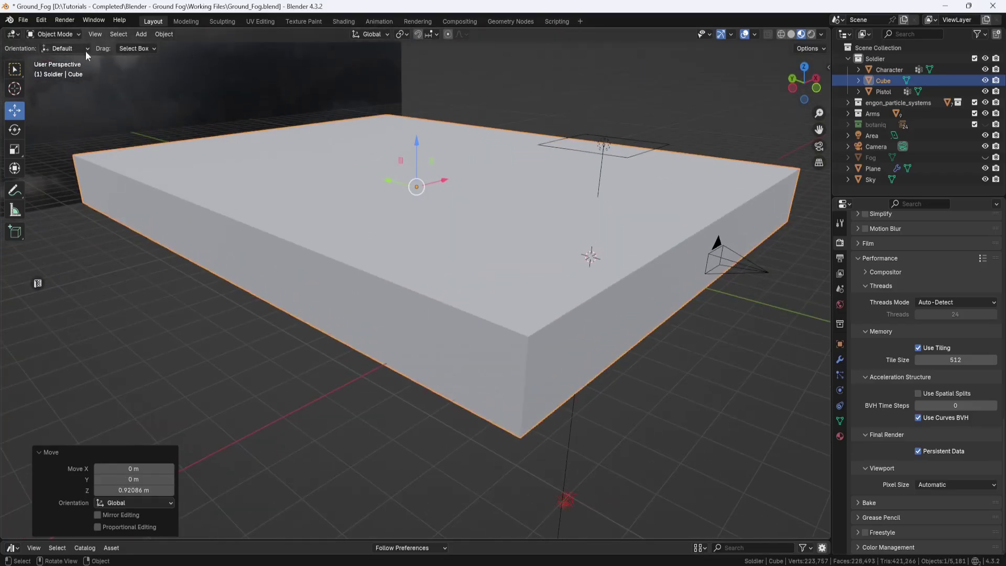
- In Edit Mode, lower the box's top face by 0.14934 m
{"action": "left_click", "coordinate": [76, 36]}
{"action": "left_click", "coordinate": [64, 57]}
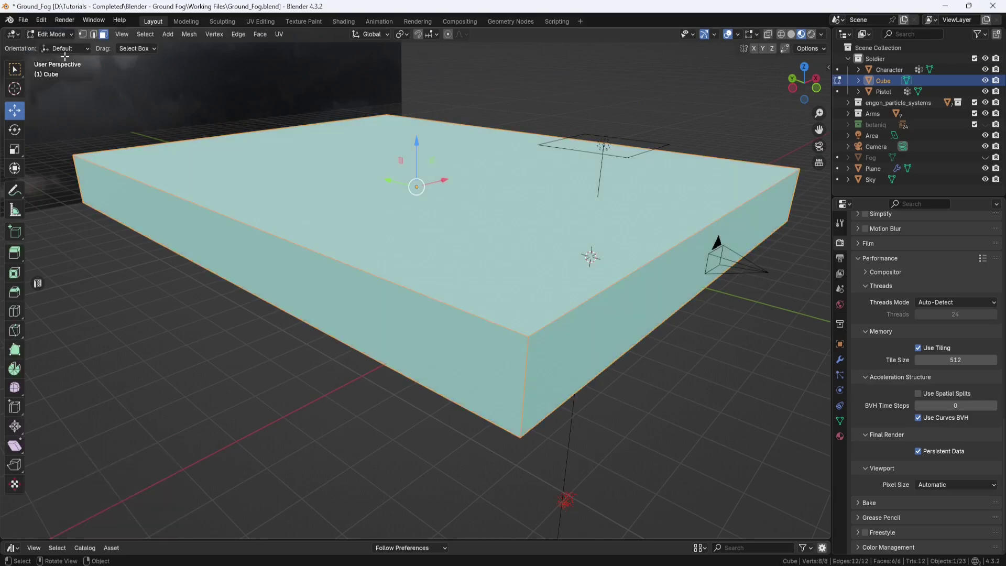
{"action": "left_click", "coordinate": [306, 170]}
{"action": "left_click_drag", "start_coordinate": [416, 120], "coordinate": [416, 131]}
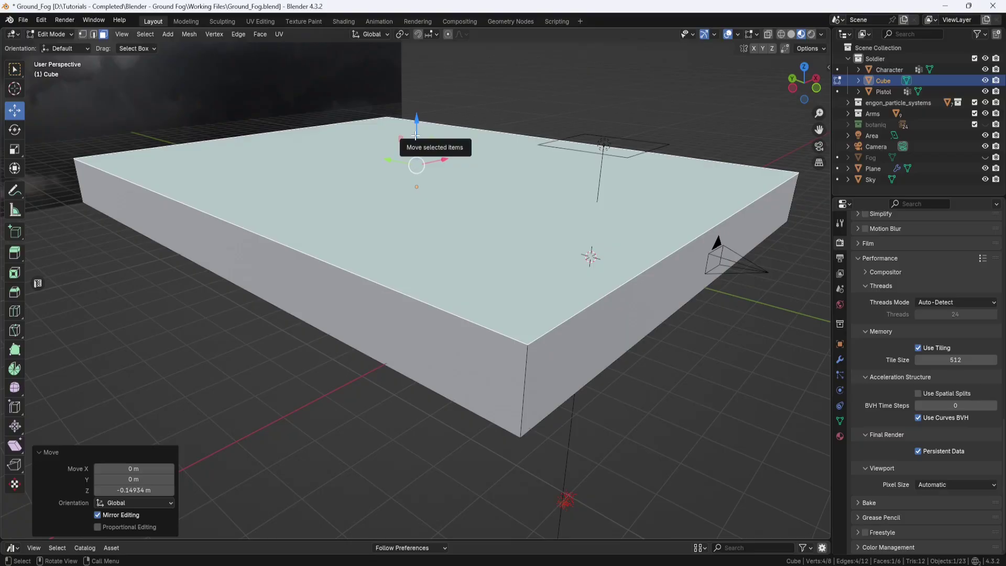
- Back in Object Mode, apply the box's scale and reselect it
{"action": "left_click", "coordinate": [70, 34]}
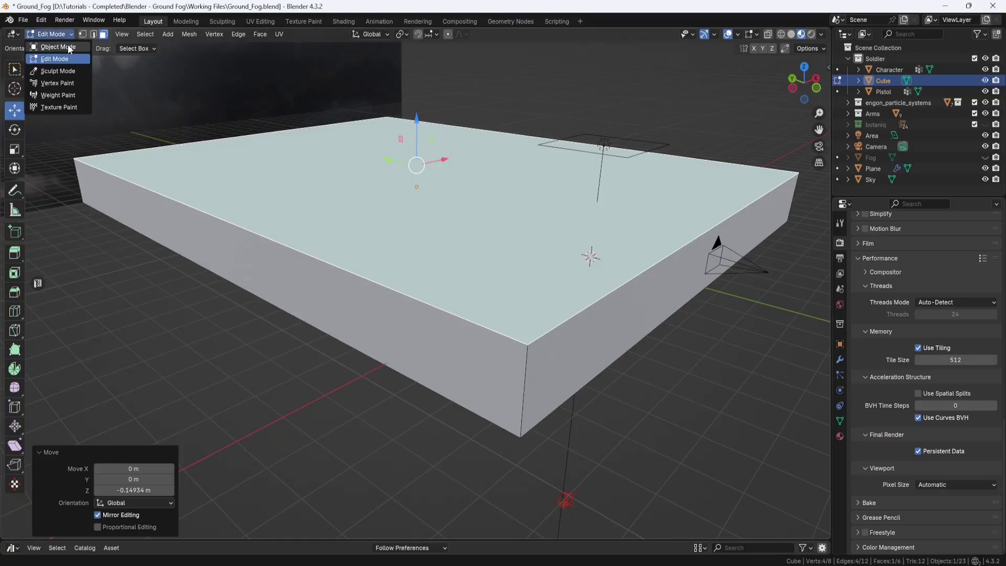
{"action": "left_click", "coordinate": [67, 45]}
{"action": "key", "text": "ctrl+a"}
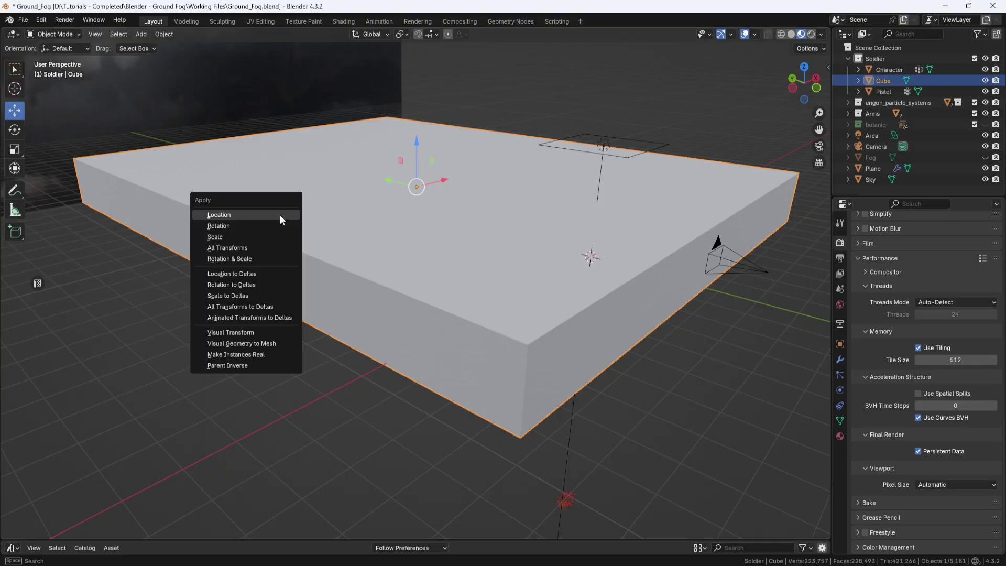
{"action": "left_click", "coordinate": [247, 237]}
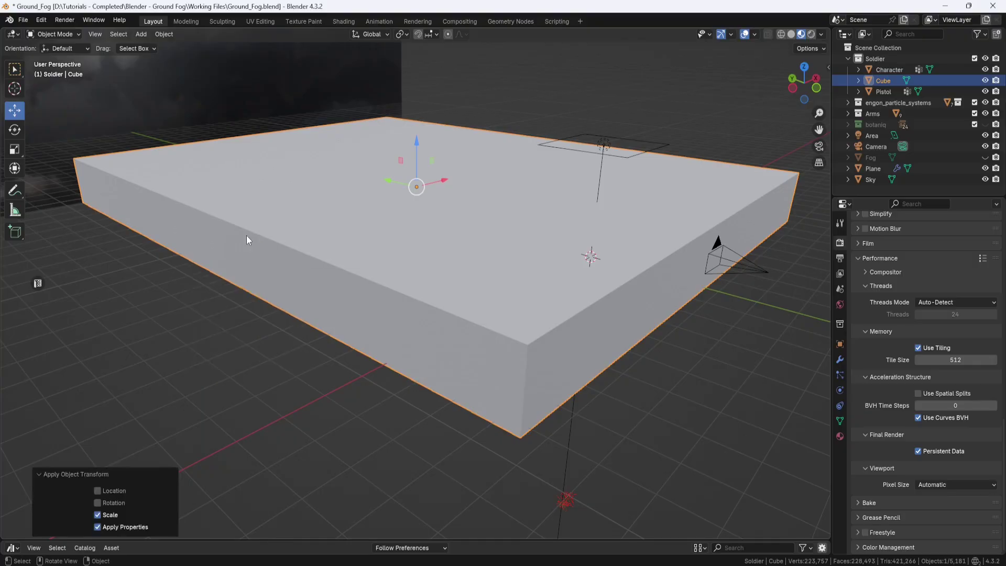
{"action": "middle_click_drag", "start_coordinate": [422, 253], "coordinate": [576, 291]}
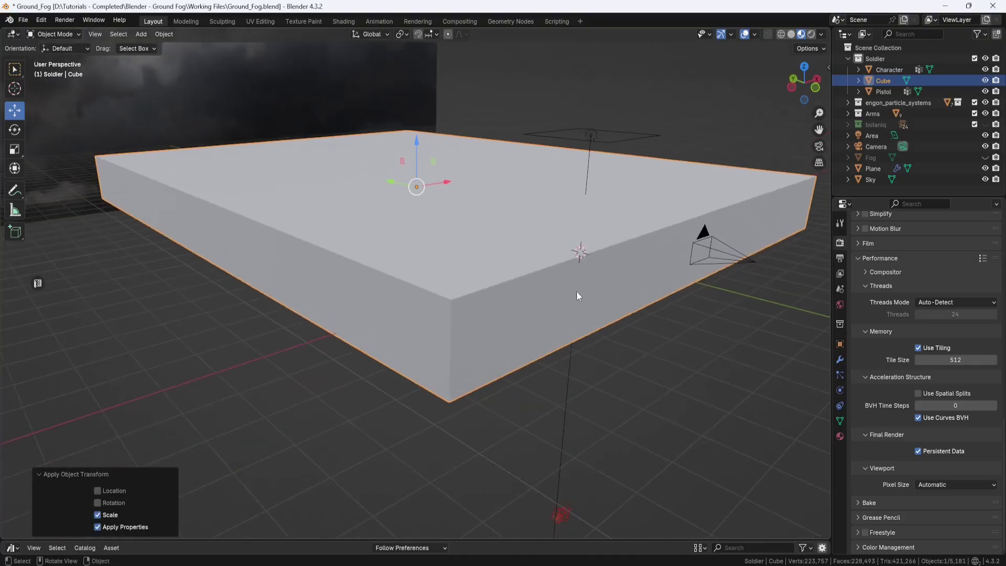
{"action": "left_click", "coordinate": [730, 291]}
{"action": "middle_click_drag", "start_coordinate": [730, 291], "coordinate": [682, 309]}
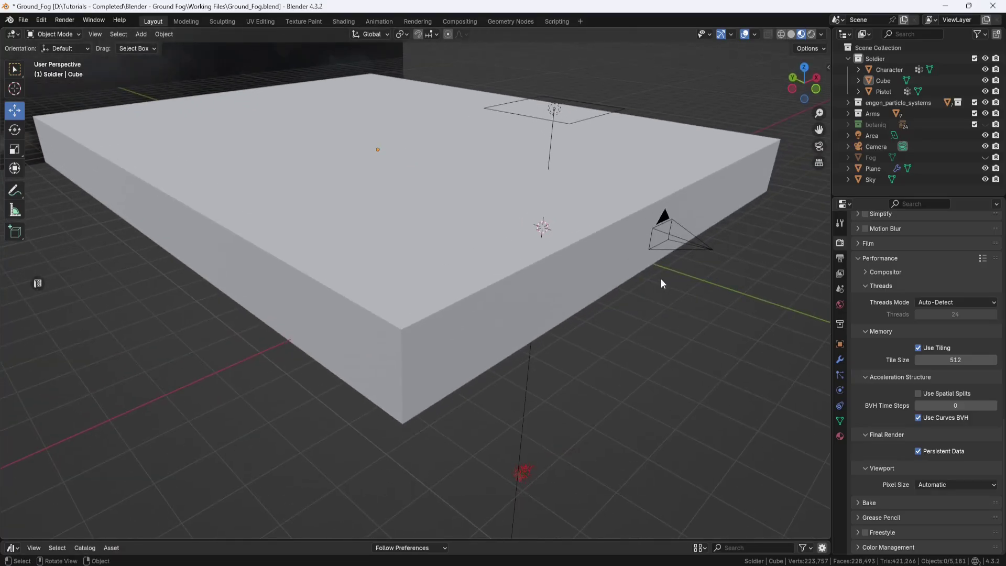
{"action": "left_click", "coordinate": [634, 270]}
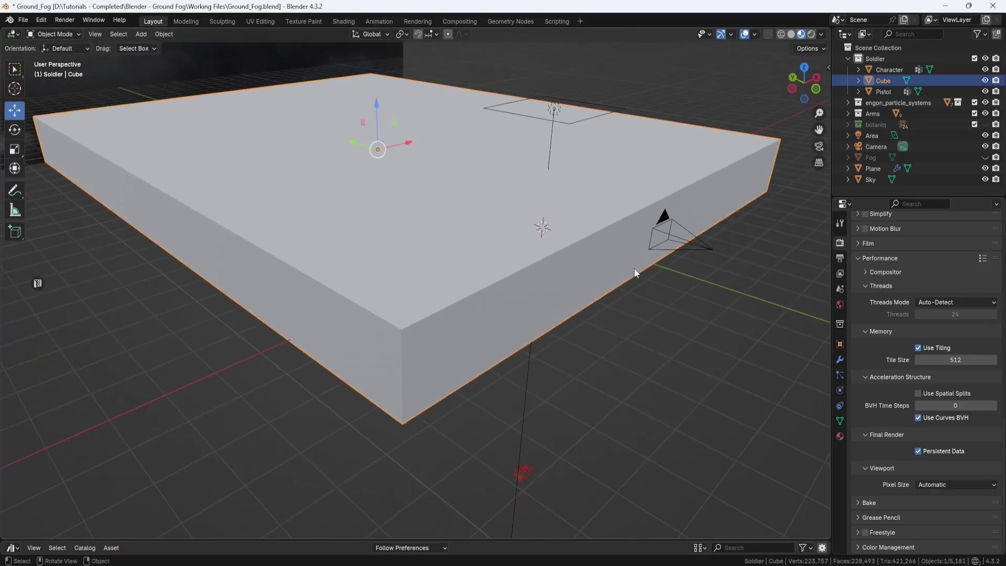
- Set the cube's viewport display to Bounds in Object properties and open the Shading workspace
{"action": "left_click", "coordinate": [840, 345]}
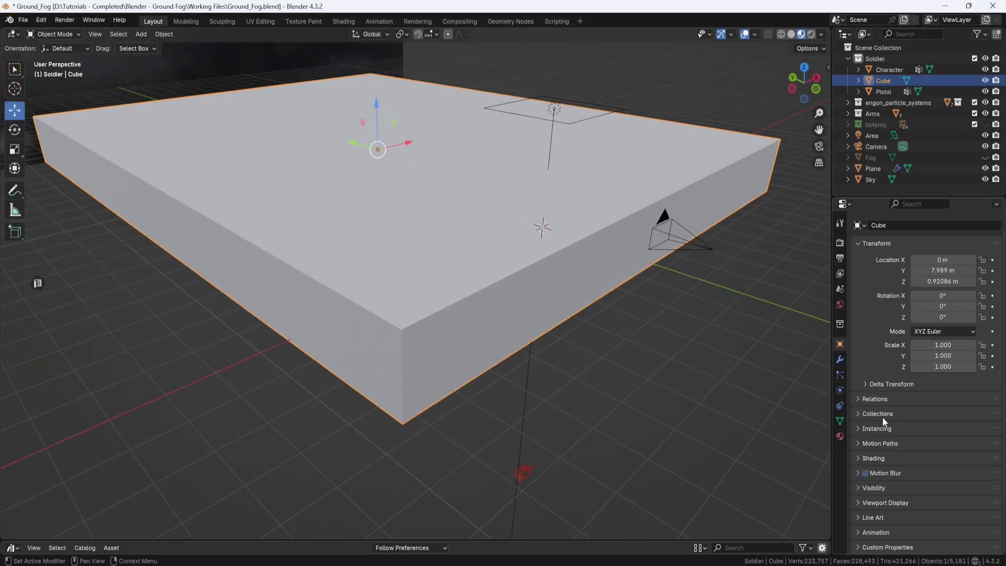
{"action": "left_click", "coordinate": [860, 502]}
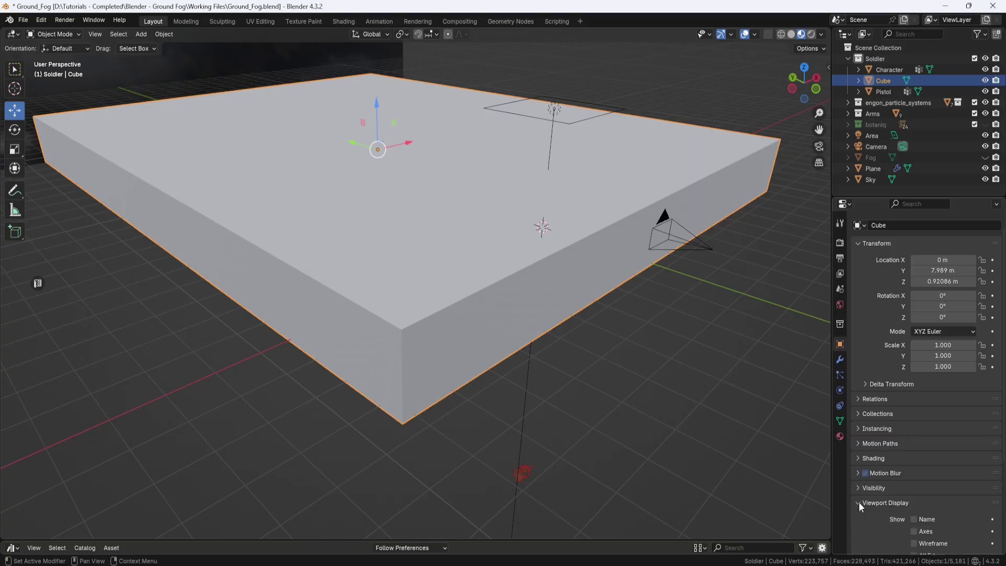
{"action": "scroll", "coordinate": [861, 500], "scroll_direction": "down", "scroll_amount": 4}
{"action": "scroll", "coordinate": [865, 496], "scroll_direction": "down", "scroll_amount": 2}
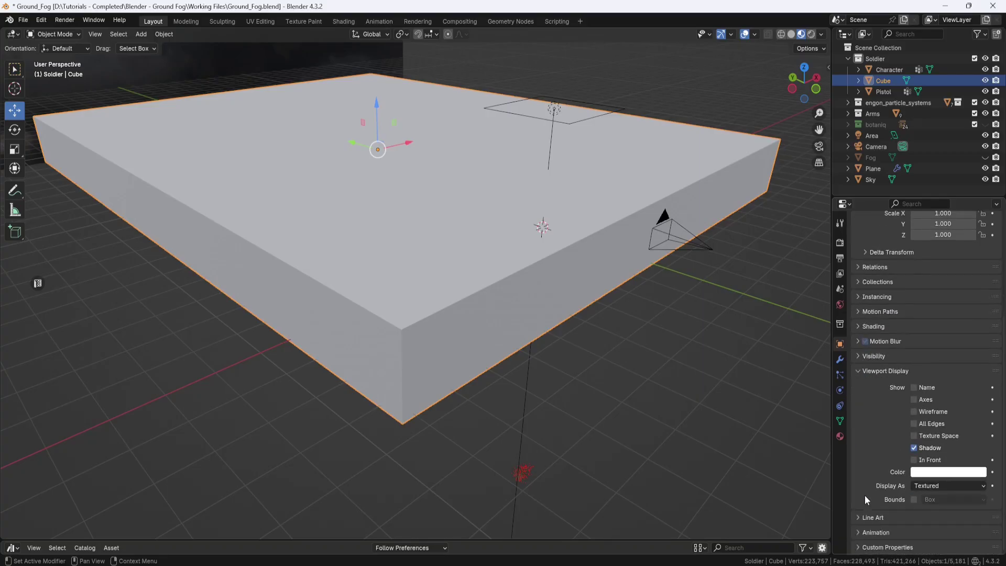
{"action": "left_click", "coordinate": [980, 488]}
{"action": "left_click", "coordinate": [934, 499]}
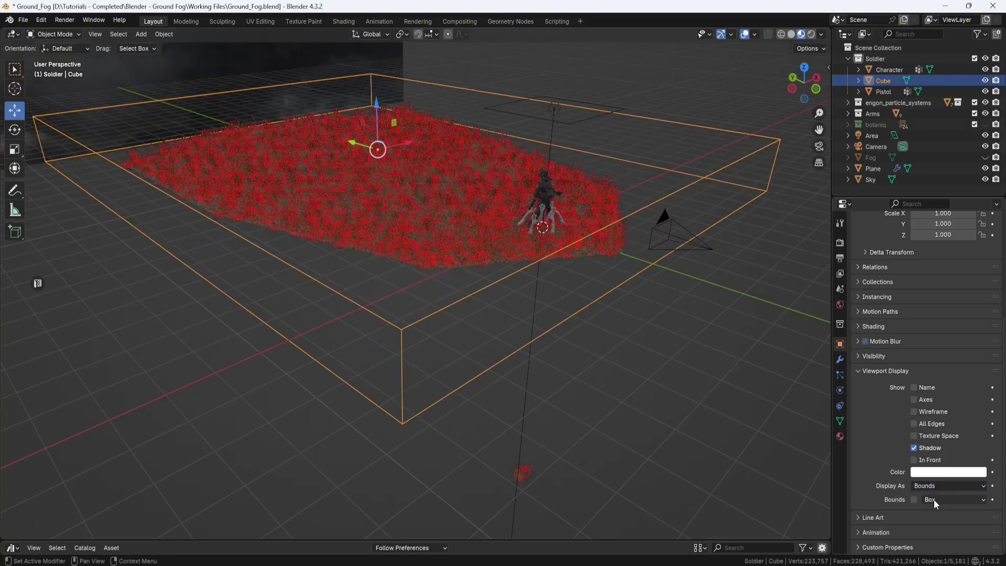
{"action": "middle_click_drag", "start_coordinate": [616, 317], "coordinate": [601, 332]}
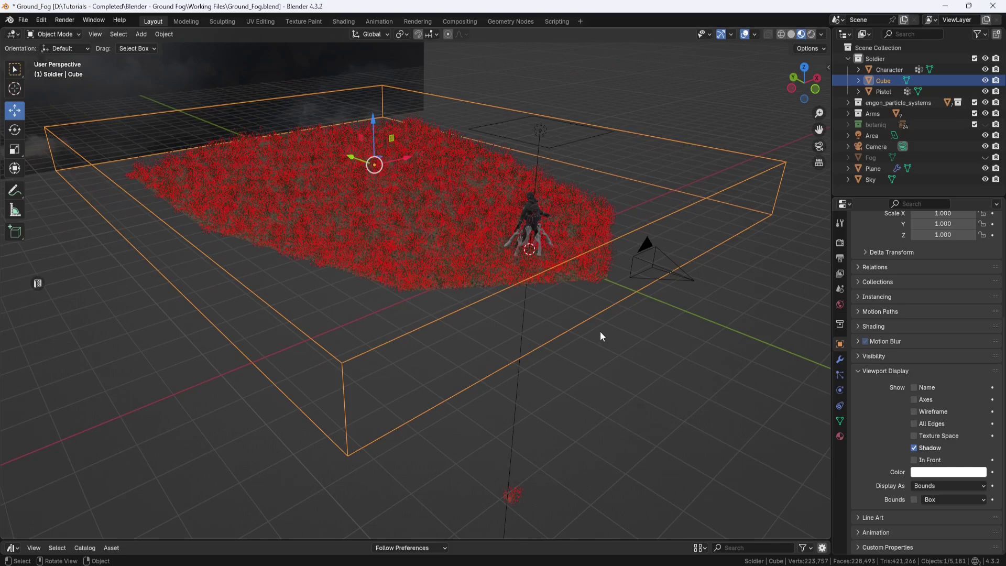
{"action": "left_click", "coordinate": [343, 22]}
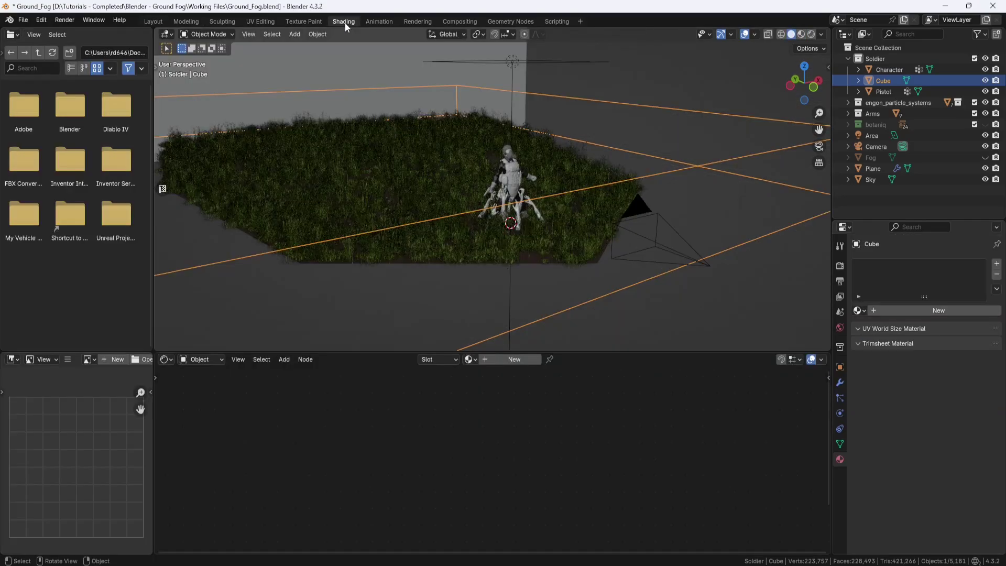
- Switch to Rendered shading and give the cube a new material named 'Ground_Fog-02'
{"action": "left_click", "coordinate": [812, 34]}
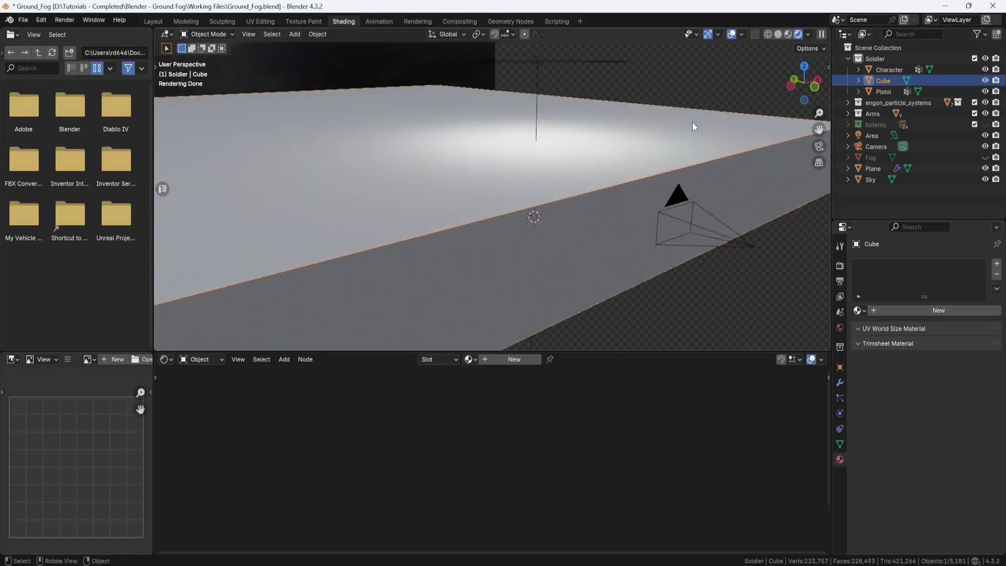
{"action": "left_click", "coordinate": [516, 359]}
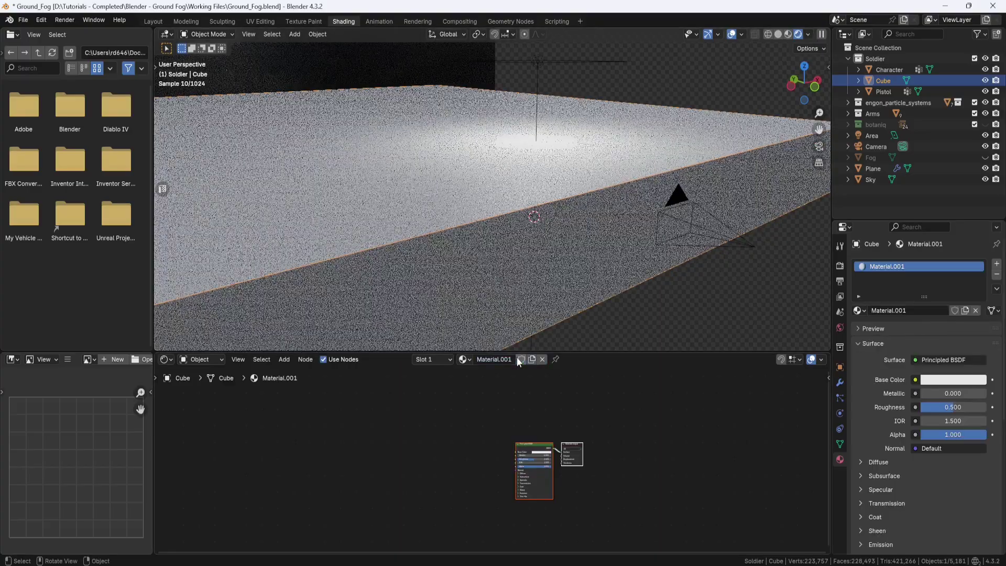
{"action": "double_click", "coordinate": [498, 359]}
{"action": "type", "text": "Ground_Fog-02"}
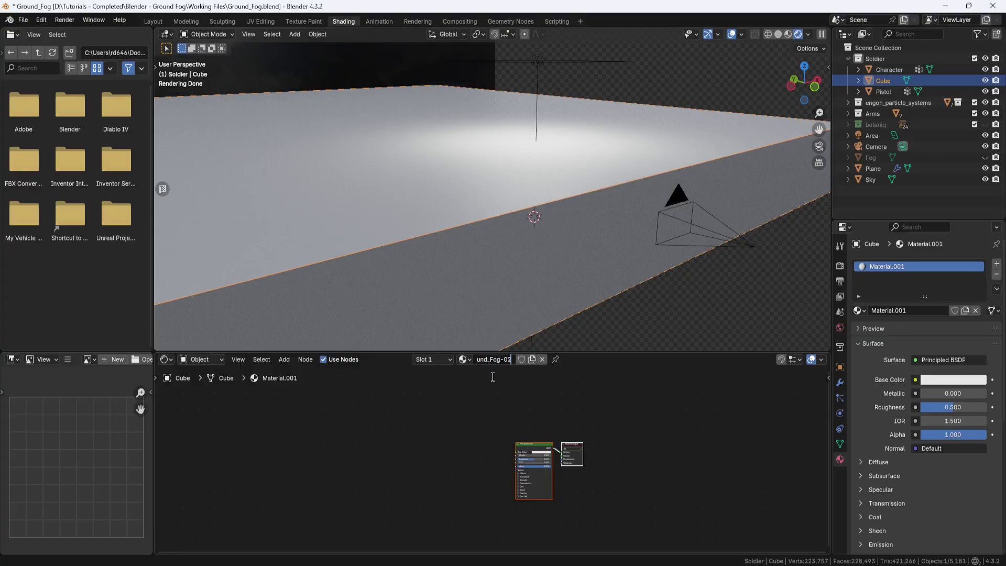
{"action": "key", "text": "Return"}
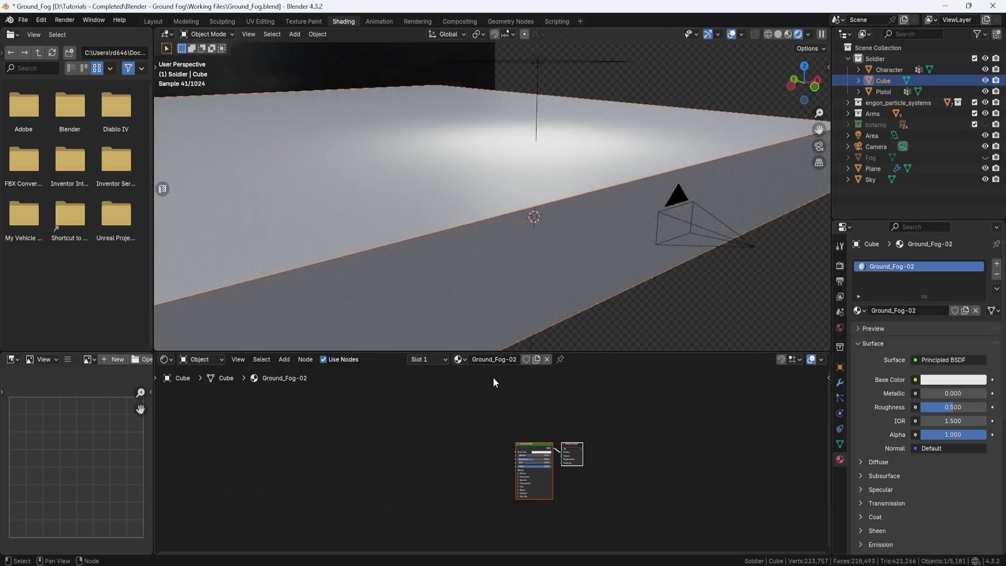
{"action": "left_click", "coordinate": [464, 360]}
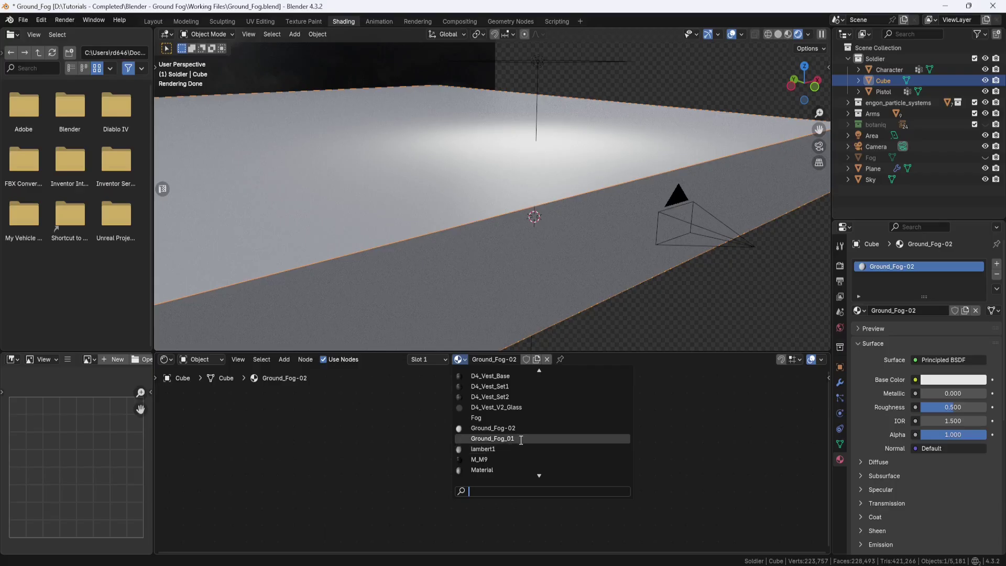
{"action": "left_click", "coordinate": [500, 431]}
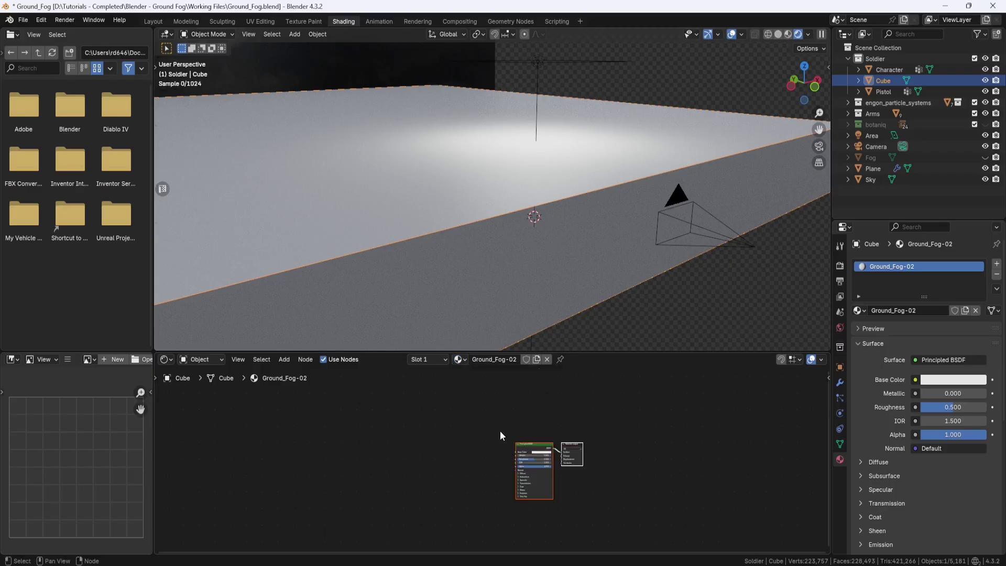
{"action": "scroll", "coordinate": [555, 435], "scroll_direction": "up", "scroll_amount": 3}
- Enlarge the node editor, delete the Principled BSDF, and add a Volume Scatter node
{"action": "left_click_drag", "start_coordinate": [576, 352], "coordinate": [572, 298]}
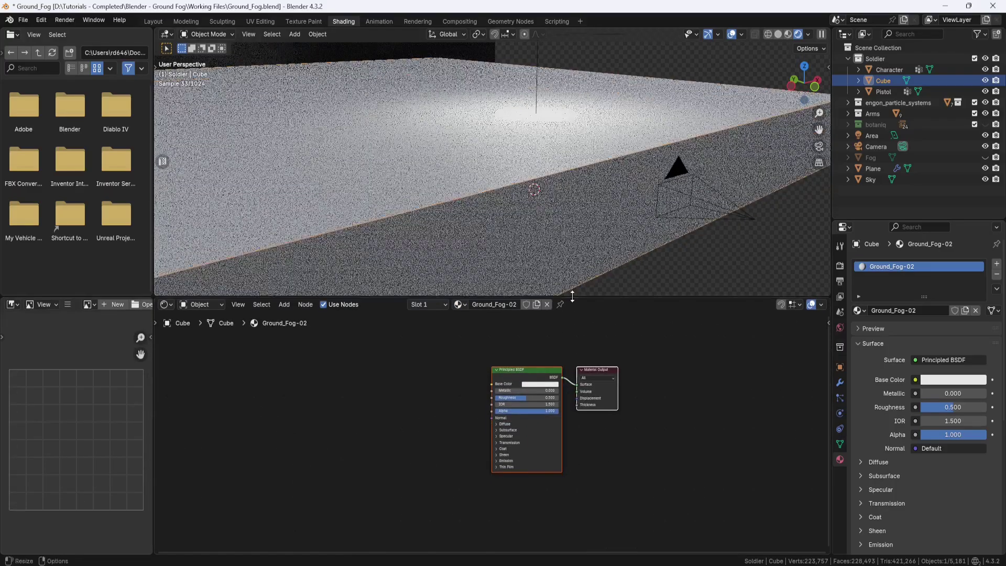
{"action": "key", "text": "x"}
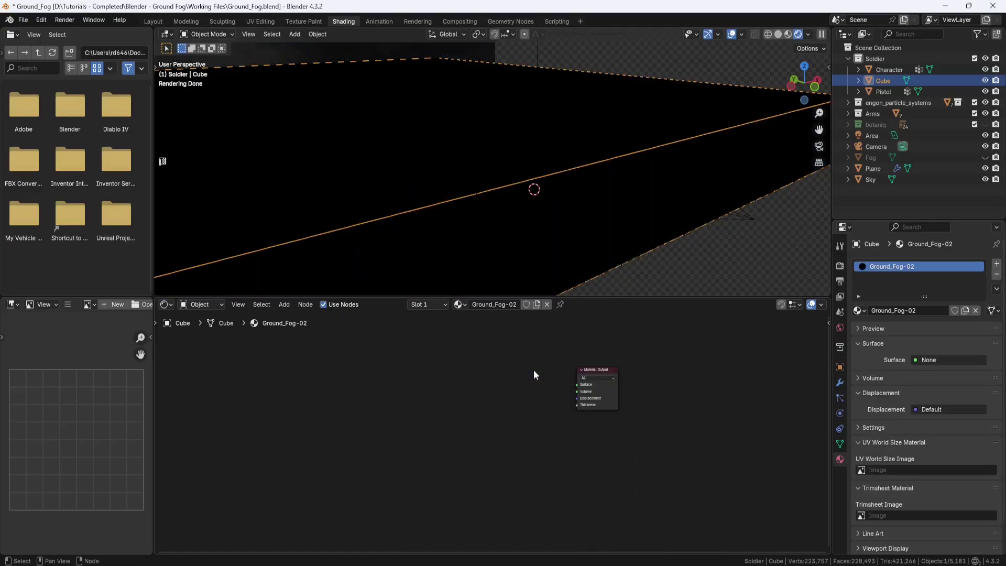
{"action": "key", "text": "shift+a"}
{"action": "left_click", "coordinate": [507, 375]}
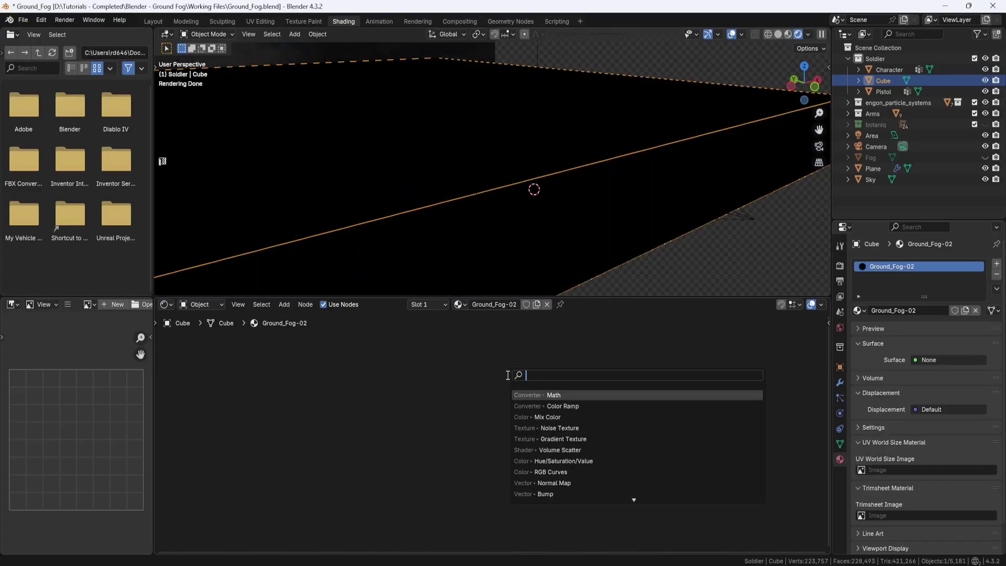
{"action": "type", "text": "vol"}
{"action": "key", "text": "Down"}
{"action": "key", "text": "Return"}
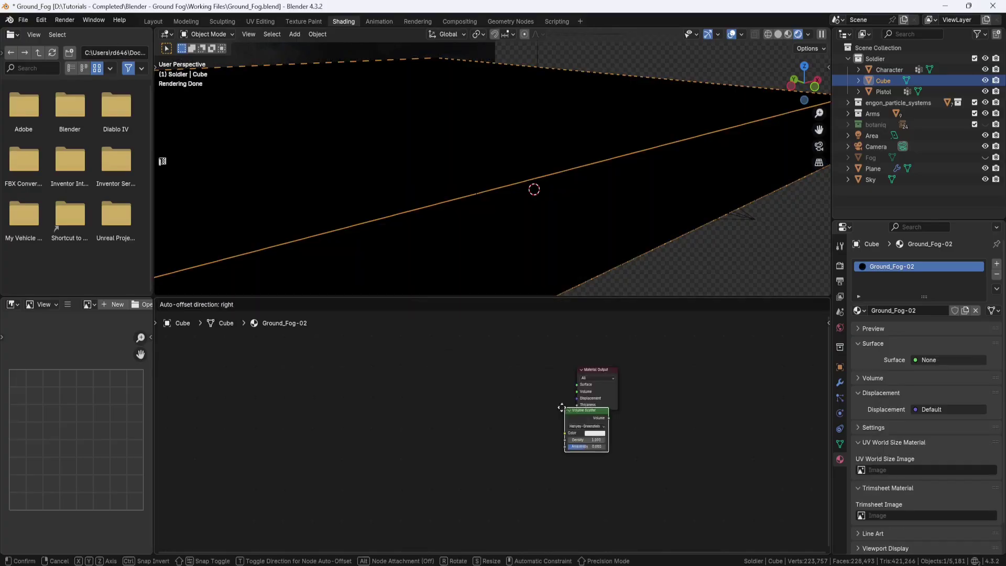
{"action": "left_click", "coordinate": [507, 370]}
- Connect Volume Scatter to the Material Output's Volume socket
{"action": "key", "text": "Home"}
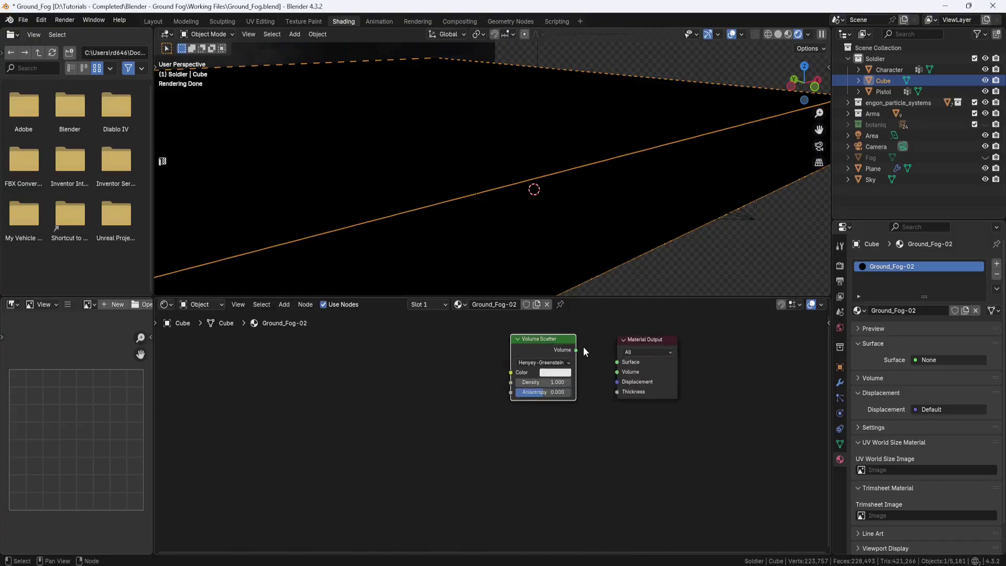
{"action": "left_click_drag", "start_coordinate": [478, 403], "coordinate": [518, 425]}
{"action": "middle_click_drag", "start_coordinate": [570, 238], "coordinate": [577, 206]}
{"action": "scroll", "coordinate": [587, 205], "scroll_direction": "down", "scroll_amount": 5}
{"action": "scroll", "coordinate": [578, 193], "scroll_direction": "up", "scroll_amount": 6}
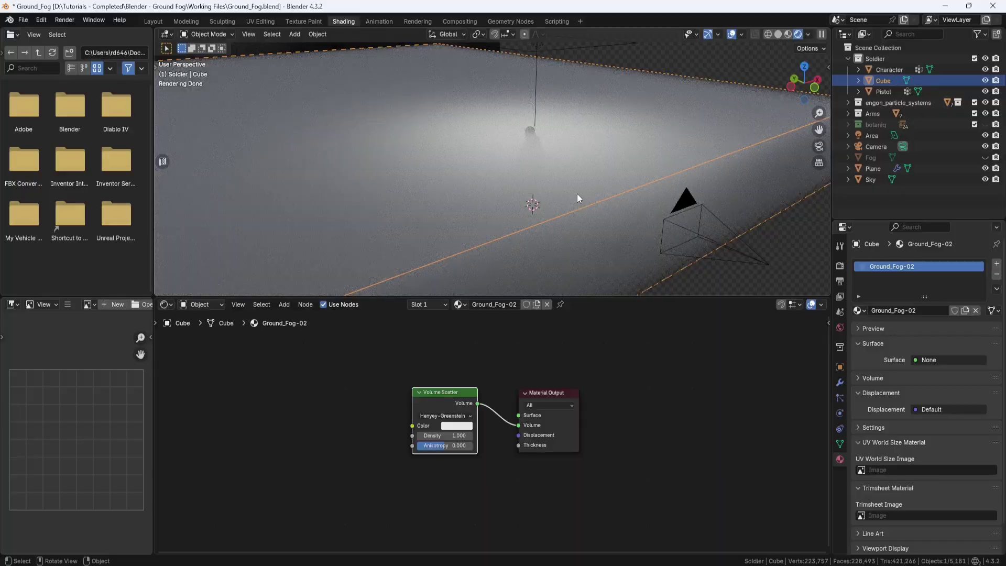
{"action": "middle_click_drag", "start_coordinate": [521, 354], "coordinate": [534, 359]}
- Add a Gradient Texture node and link its Color to Volume Scatter's Density
{"action": "key", "text": "shift+a"}
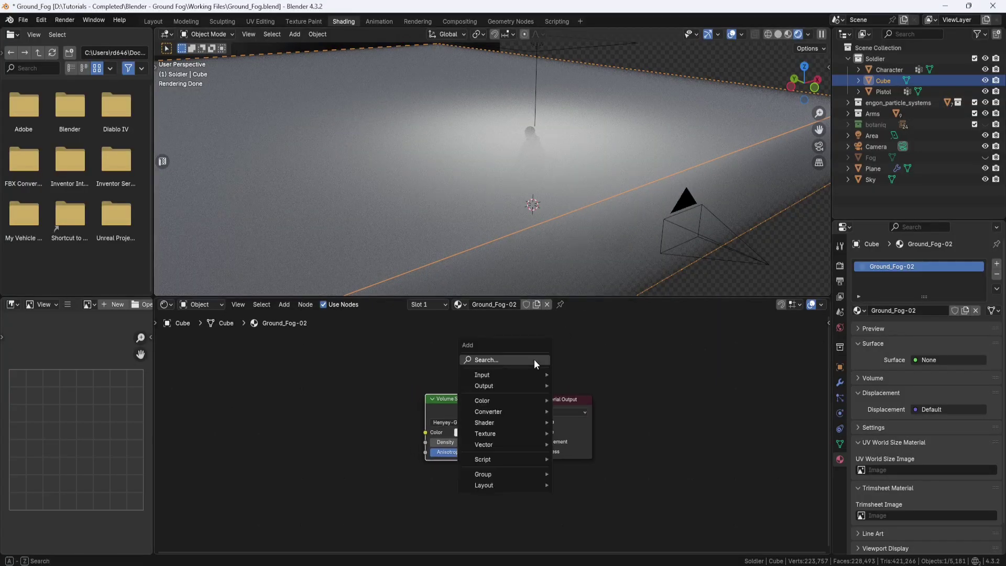
{"action": "left_click", "coordinate": [534, 360]}
{"action": "type", "text": "gra"}
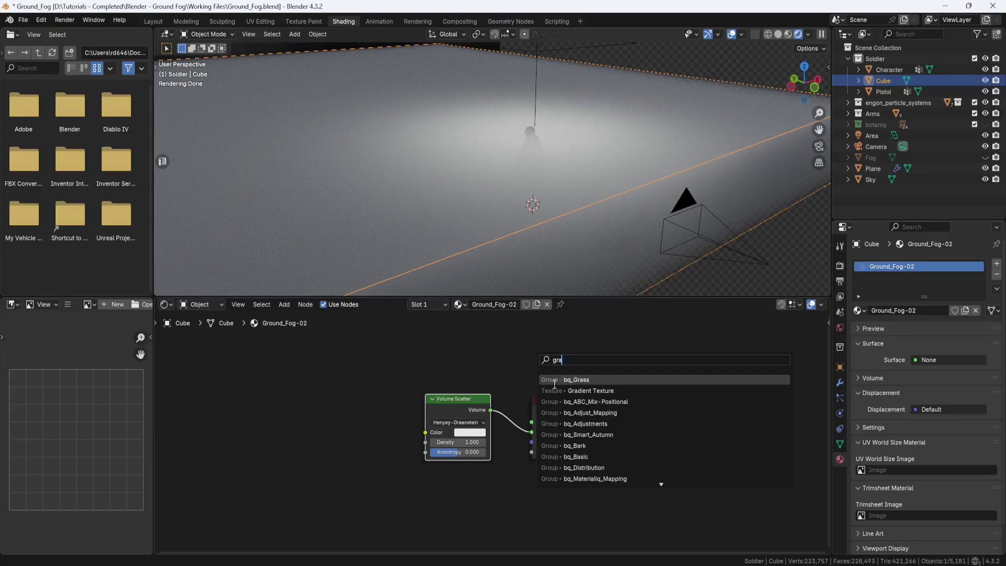
{"action": "left_click", "coordinate": [577, 391]}
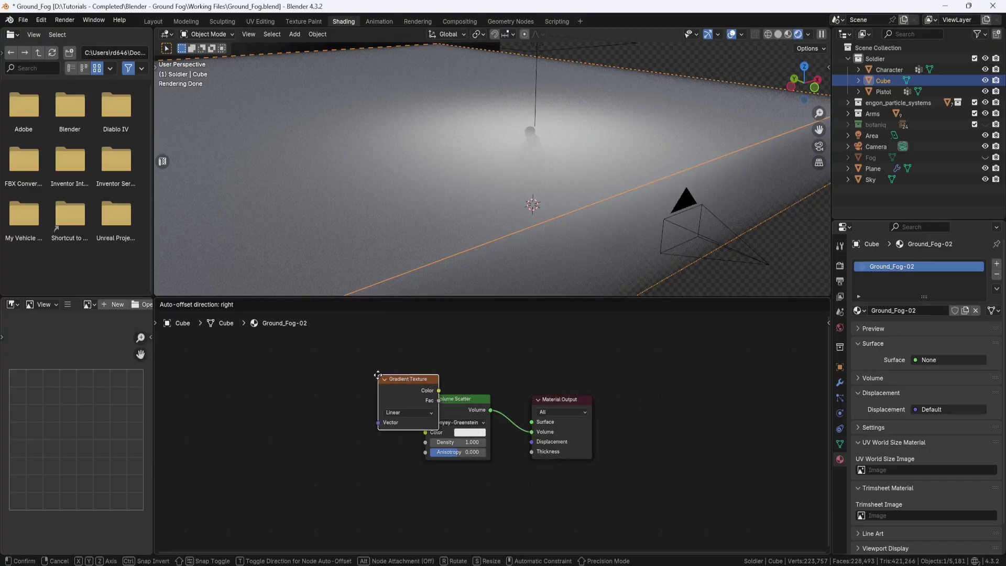
{"action": "left_click", "coordinate": [317, 379]}
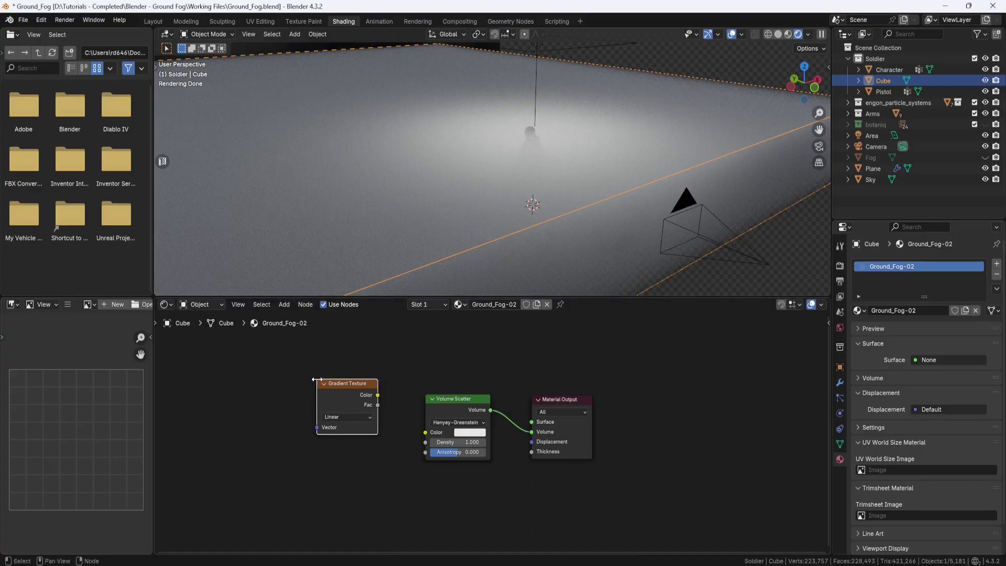
{"action": "left_click_drag", "start_coordinate": [378, 395], "coordinate": [424, 444]}
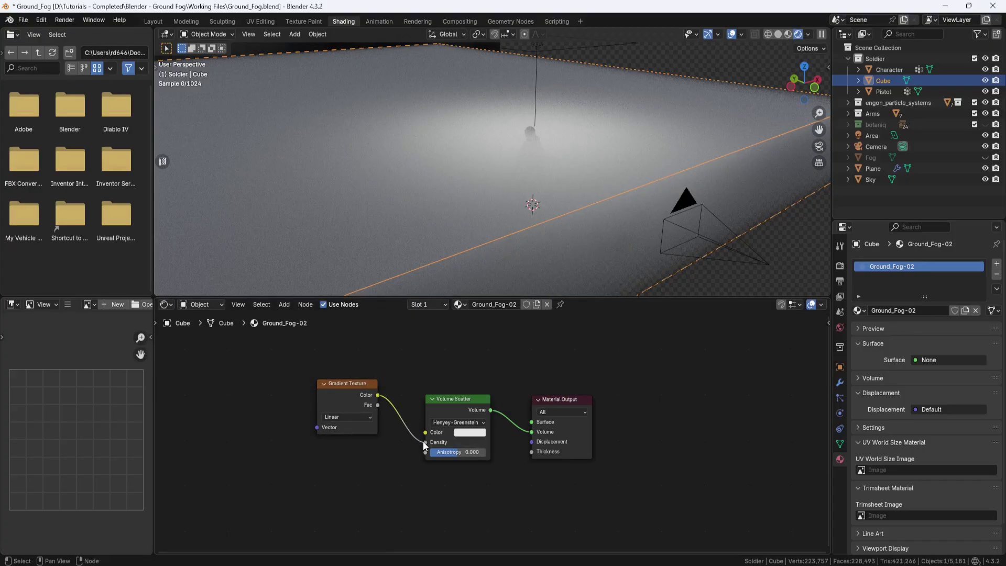
{"action": "middle_click_drag", "start_coordinate": [392, 395], "coordinate": [492, 415]}
- Add Mapping and Texture Coordinate nodes, feeding Object coordinates through Mapping into the Gradient Texture
{"action": "key", "text": "shift+a"}
{"action": "left_click", "coordinate": [382, 397]}
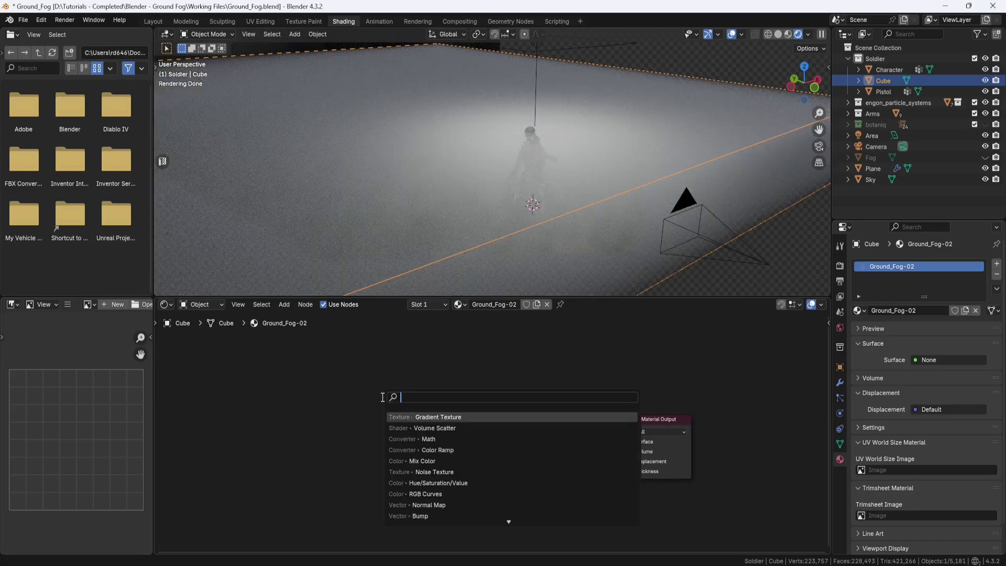
{"action": "type", "text": "map"}
{"action": "key", "text": "Return"}
{"action": "left_click", "coordinate": [362, 391]}
{"action": "key", "text": "shift+a"}
{"action": "type", "text": "texture co"}
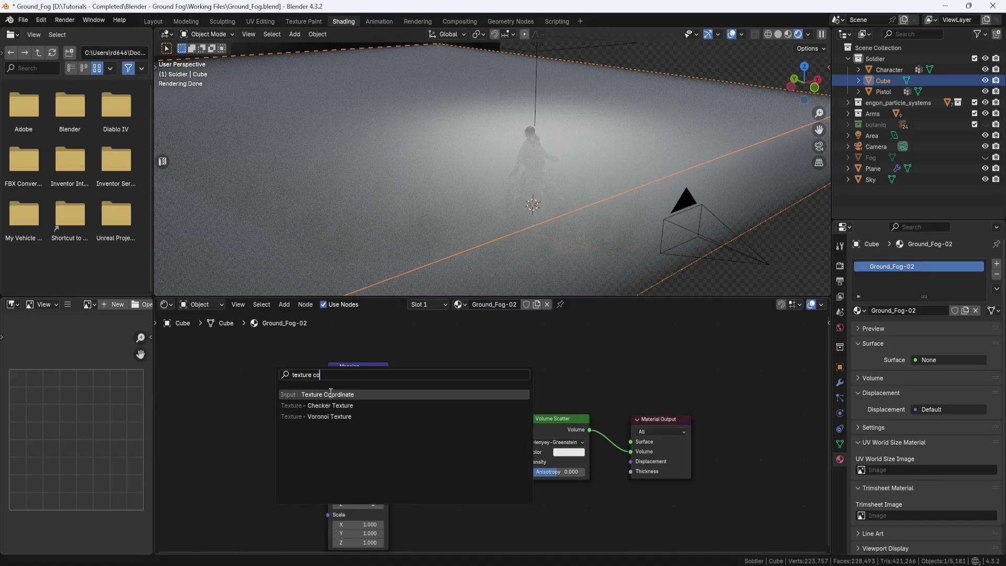
{"action": "key", "text": "Return"}
{"action": "left_click", "coordinate": [222, 378]}
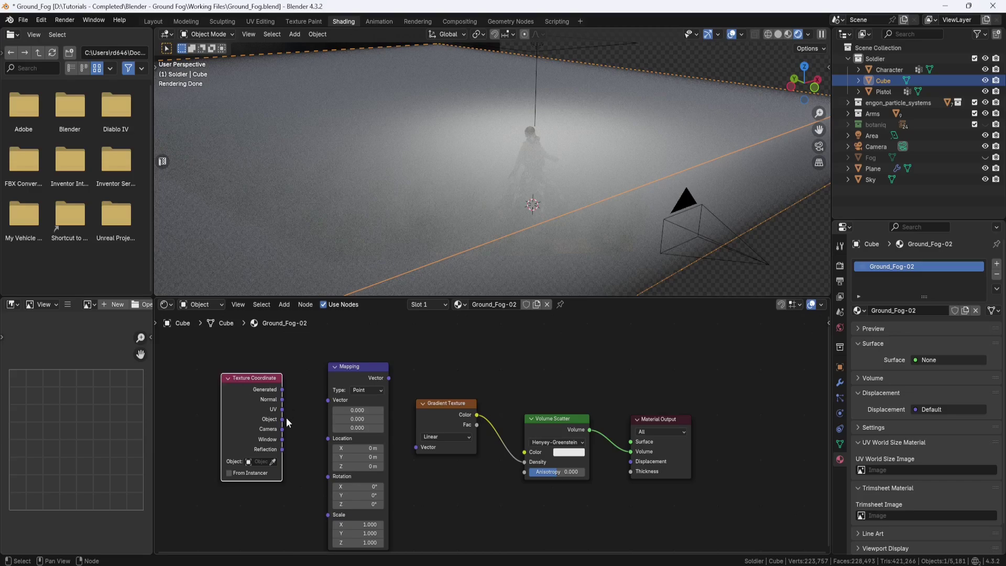
{"action": "left_click_drag", "start_coordinate": [282, 419], "coordinate": [325, 404]}
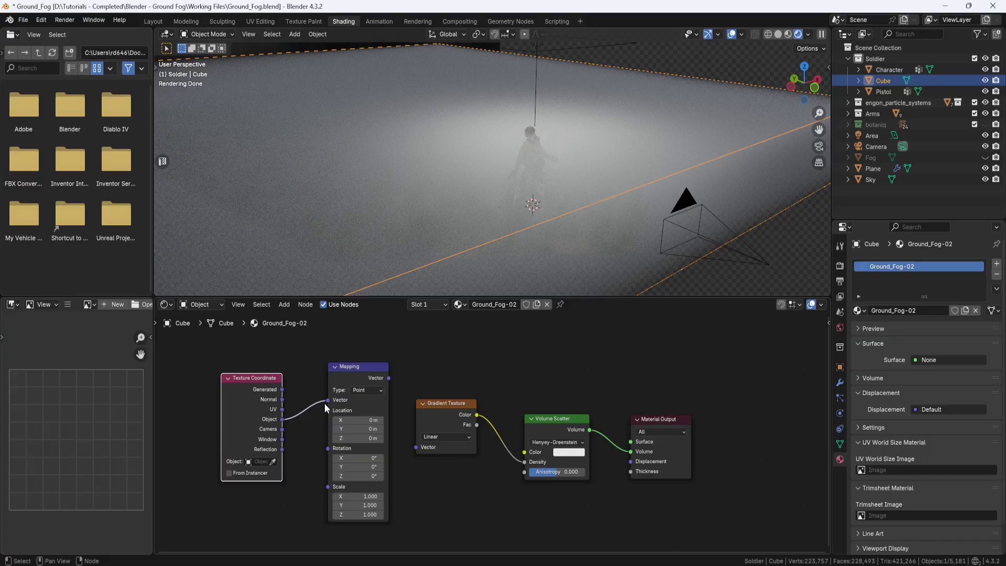
{"action": "left_click_drag", "start_coordinate": [389, 378], "coordinate": [413, 448]}
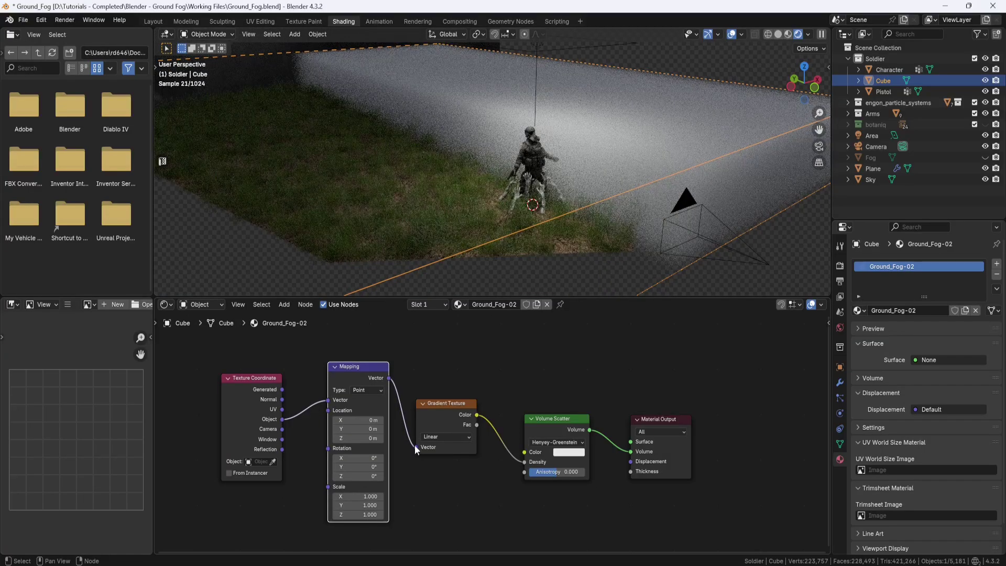
- Set the Mapping node's Rotation Y to 270° so the fog lies low
{"action": "mouse_move", "coordinate": [530, 241]}
{"action": "middle_mouse_down"}
{"action": "mouse_move", "coordinate": [520, 241]}
{"action": "mouse_move", "coordinate": [521, 224]}
{"action": "middle_mouse_up"}
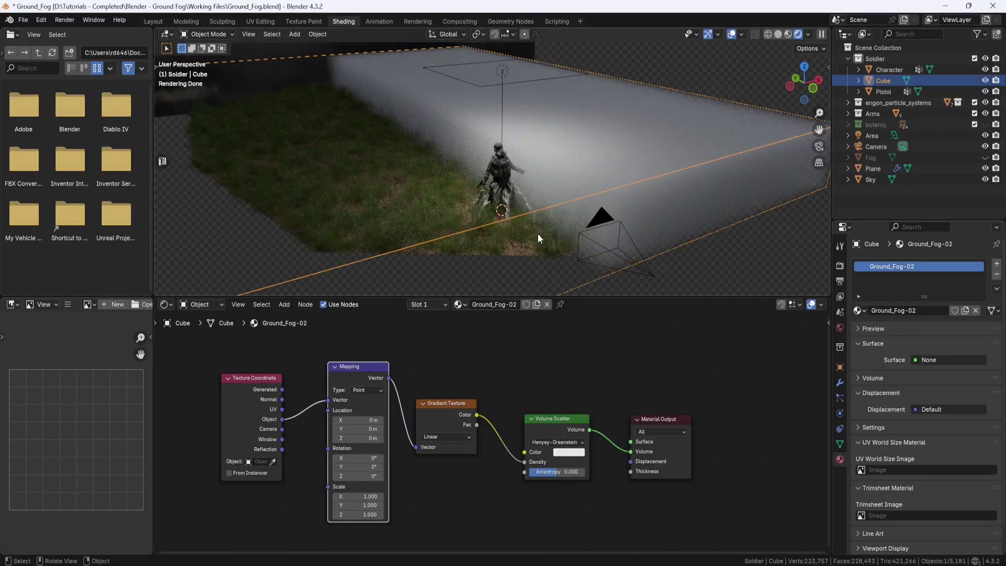
{"action": "left_click", "coordinate": [372, 467]}
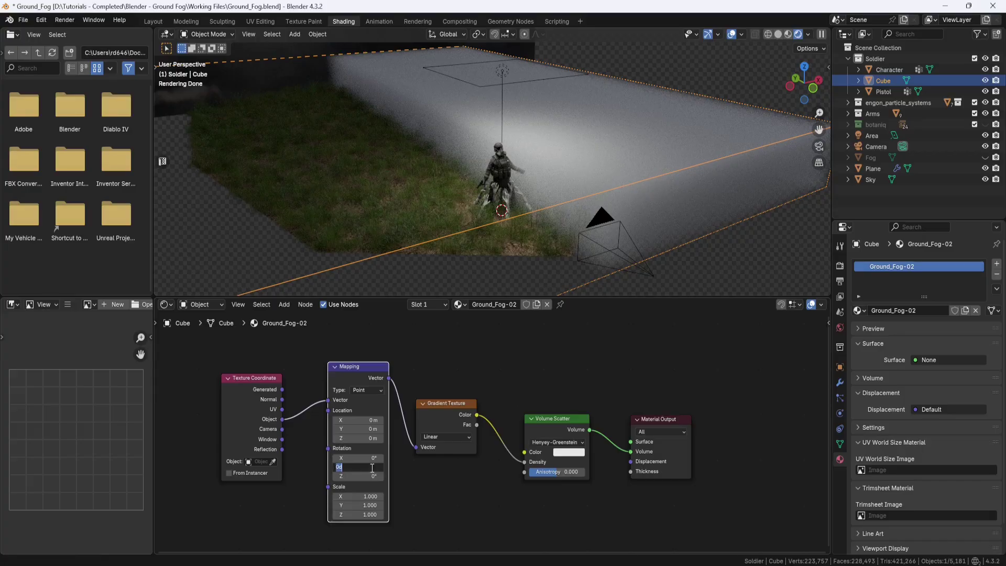
{"action": "type", "text": "27"}
{"action": "key", "text": "Return"}
{"action": "middle_click_drag", "start_coordinate": [495, 209], "coordinate": [505, 198]}
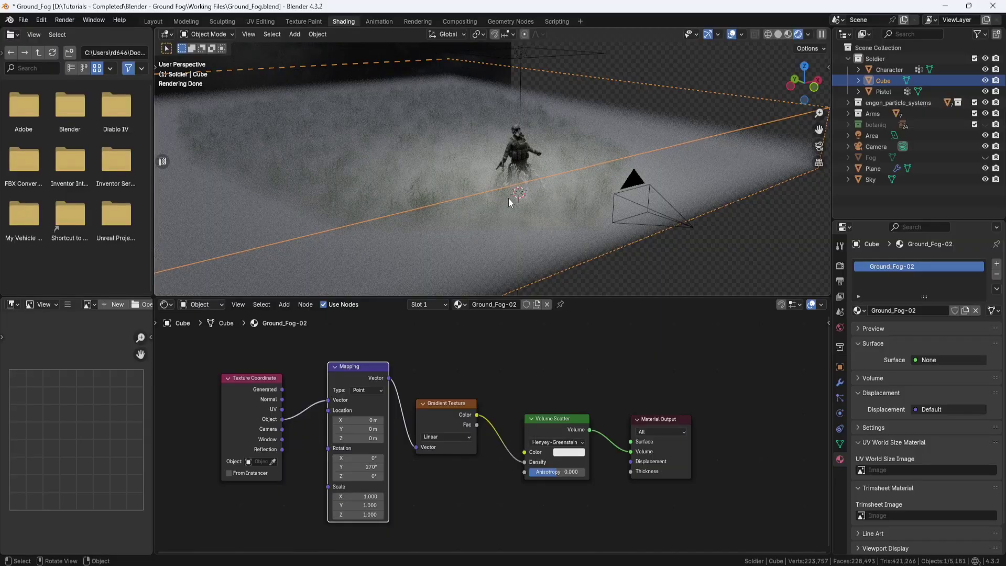
{"action": "scroll", "coordinate": [539, 368], "scroll_direction": "down", "scroll_amount": 2}
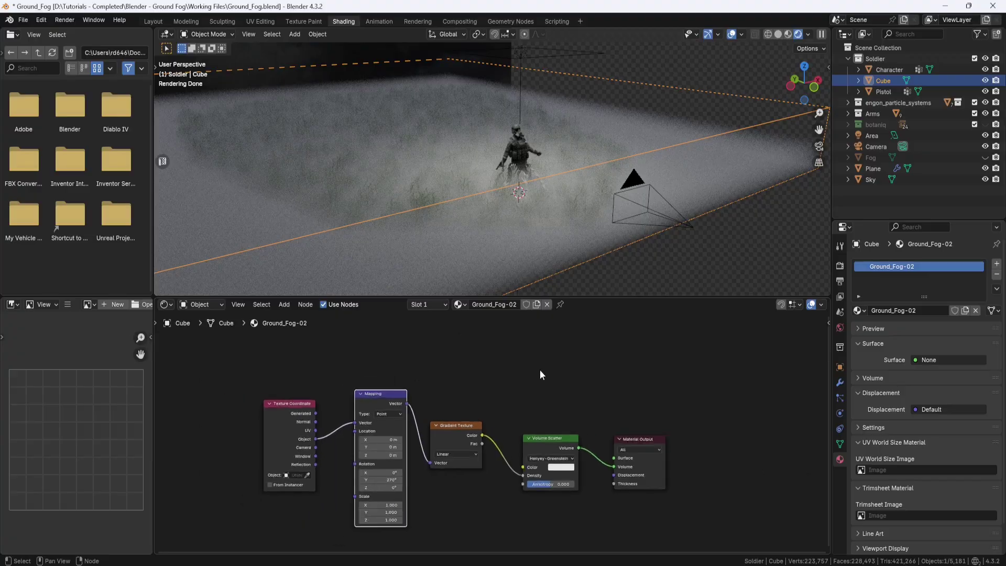
- Add a Noise Texture node above the fog nodes
{"action": "key", "text": "shift+a"}
{"action": "left_click", "coordinate": [503, 366]}
{"action": "type", "text": "nois"}
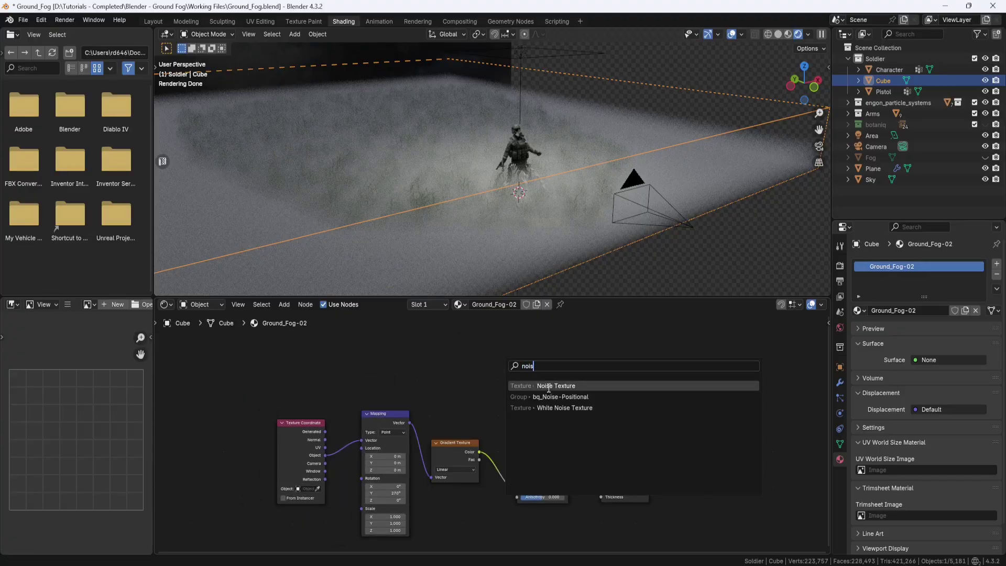
{"action": "left_click", "coordinate": [548, 387]}
{"action": "left_click", "coordinate": [429, 366]}
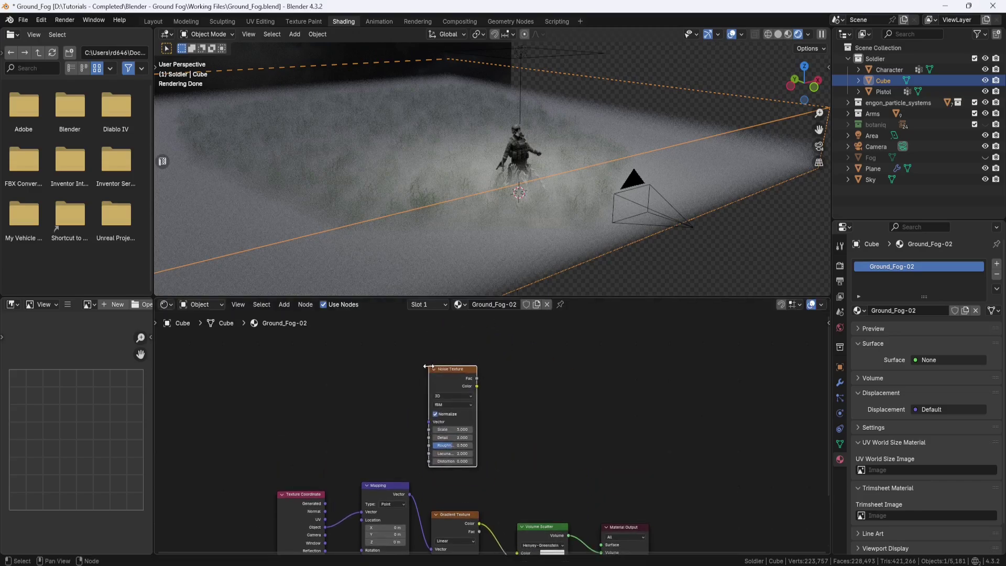
- Add Mapping and Texture Coordinate nodes, linking Generated through Mapping into the Noise Texture's Vector
{"action": "key", "text": "shift+a"}
{"action": "left_click", "coordinate": [378, 380]}
{"action": "left_click", "coordinate": [393, 425]}
{"action": "left_click", "coordinate": [349, 378]}
{"action": "key", "text": "shift+a"}
{"action": "left_click", "coordinate": [294, 396]}
{"action": "left_click", "coordinate": [367, 437]}
{"action": "left_click", "coordinate": [278, 392]}
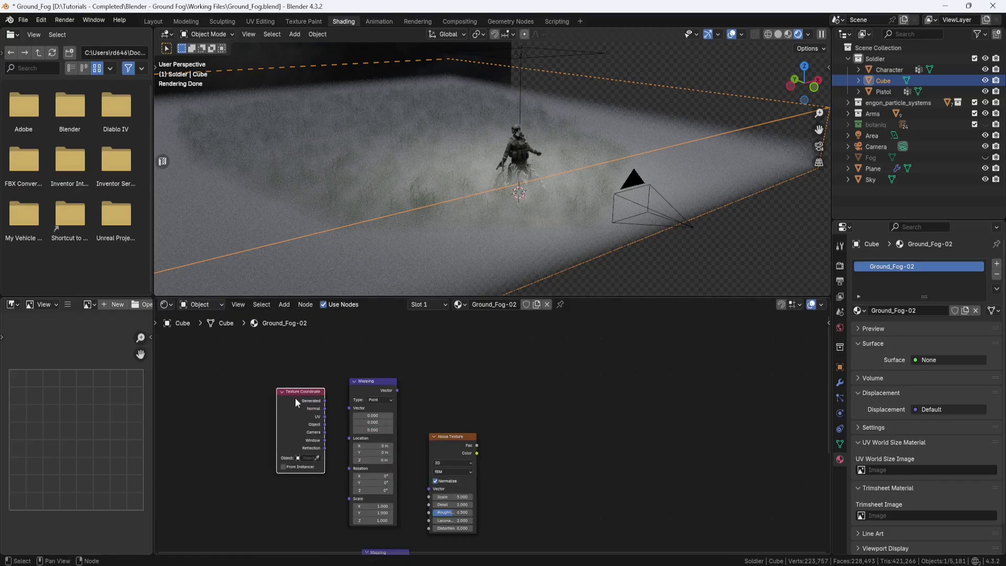
{"action": "left_click_drag", "start_coordinate": [325, 402], "coordinate": [349, 408]}
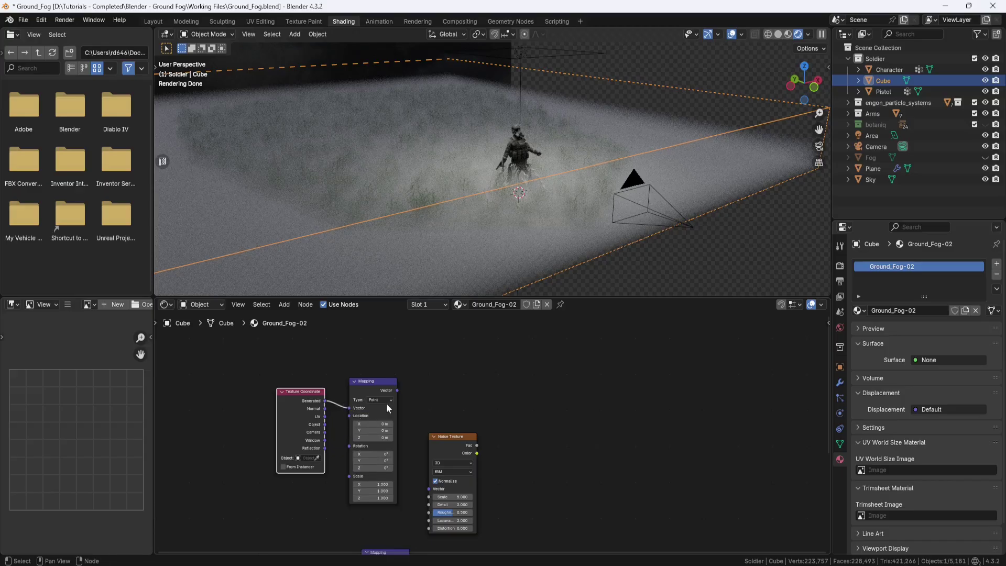
{"action": "left_click_drag", "start_coordinate": [397, 390], "coordinate": [415, 477]}
- Box-select Volume Scatter and Material Output and move them to the right
{"action": "scroll", "coordinate": [432, 451], "scroll_direction": "down", "scroll_amount": 4}
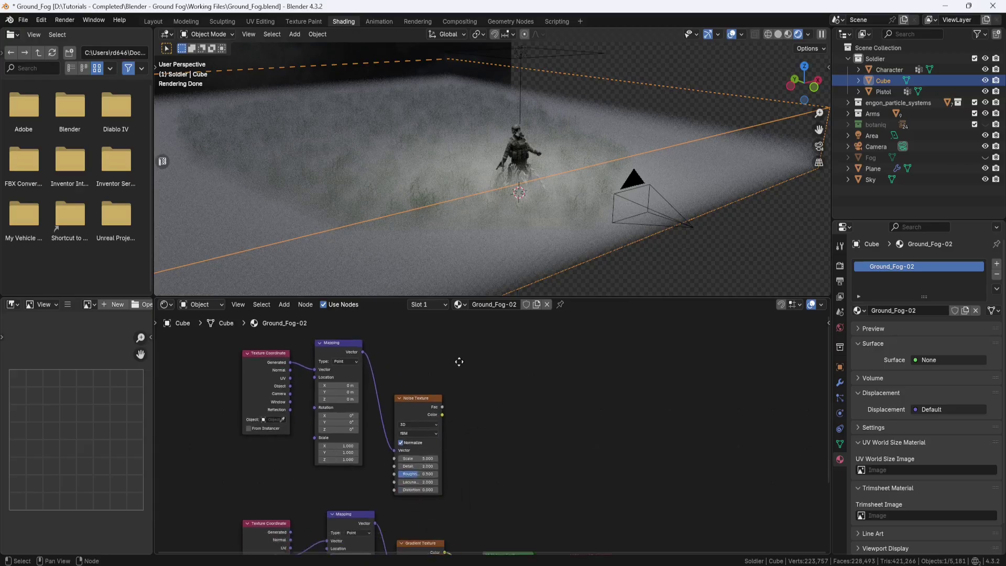
{"action": "middle_click_drag", "start_coordinate": [452, 368], "coordinate": [475, 370]}
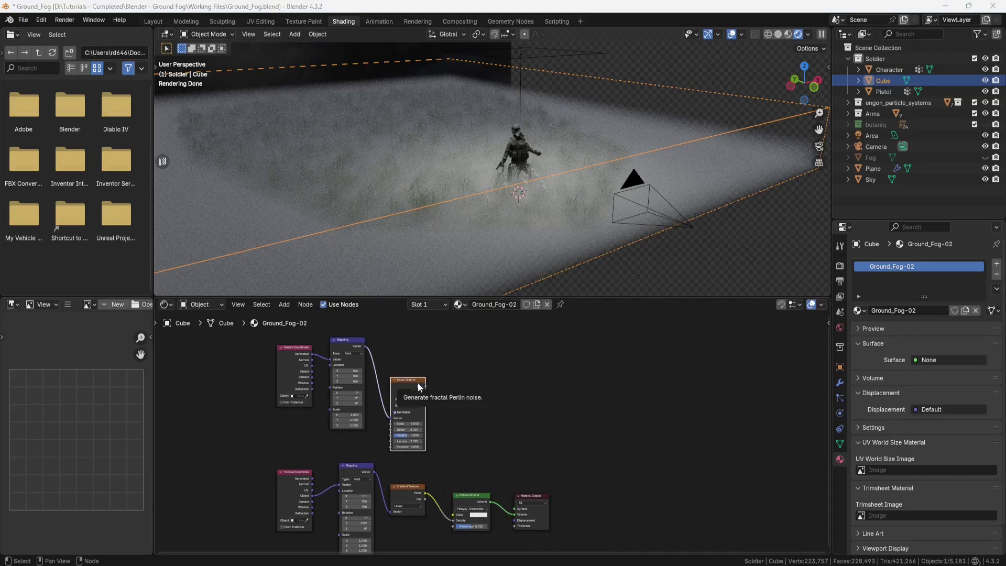
{"action": "scroll", "coordinate": [458, 399], "scroll_direction": "down", "scroll_amount": 2}
{"action": "left_click_drag", "start_coordinate": [542, 424], "coordinate": [445, 518]}
{"action": "left_click_drag", "start_coordinate": [459, 466], "coordinate": [521, 470]}
- Insert a Mix (Color) node between the Gradient Texture and Volume Scatter Density, then preview the Noise Texture colour on the surface
{"action": "left_click", "coordinate": [464, 414]}
{"action": "key", "text": "shift+a"}
{"action": "left_click", "coordinate": [463, 414]}
{"action": "type", "text": "mix"}
{"action": "left_click", "coordinate": [507, 443]}
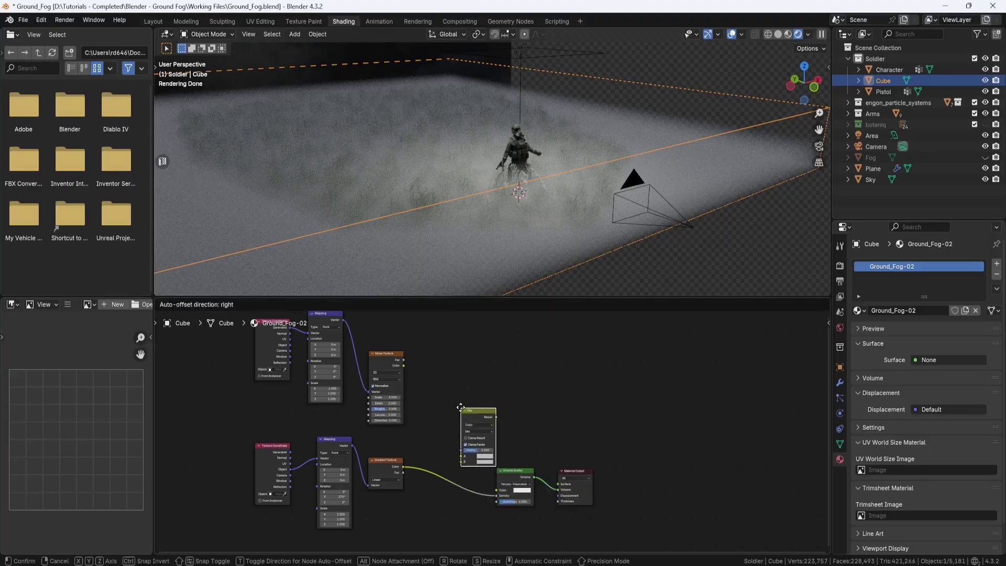
{"action": "left_click", "coordinate": [435, 436]}
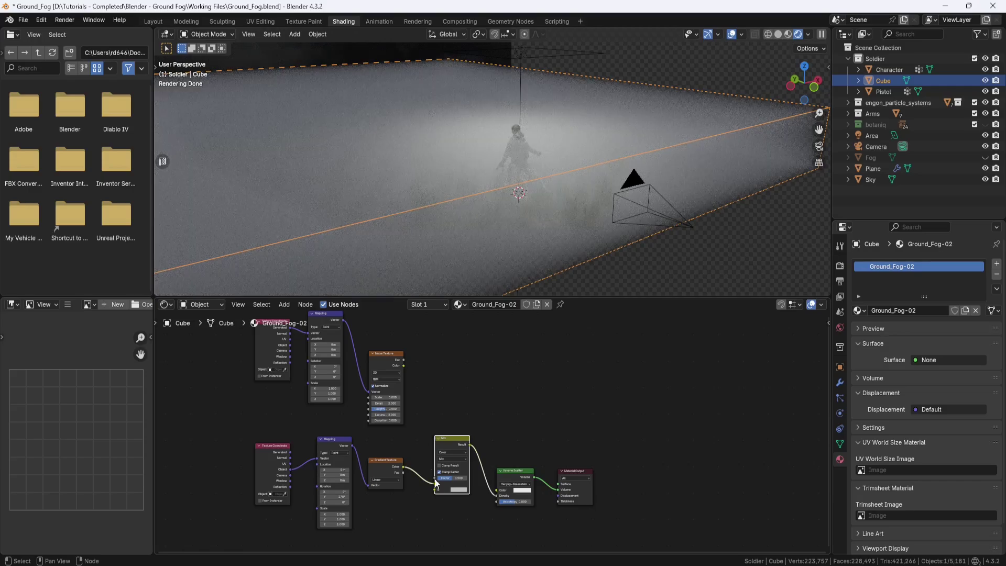
{"action": "scroll", "coordinate": [435, 488], "scroll_direction": "up", "scroll_amount": 2}
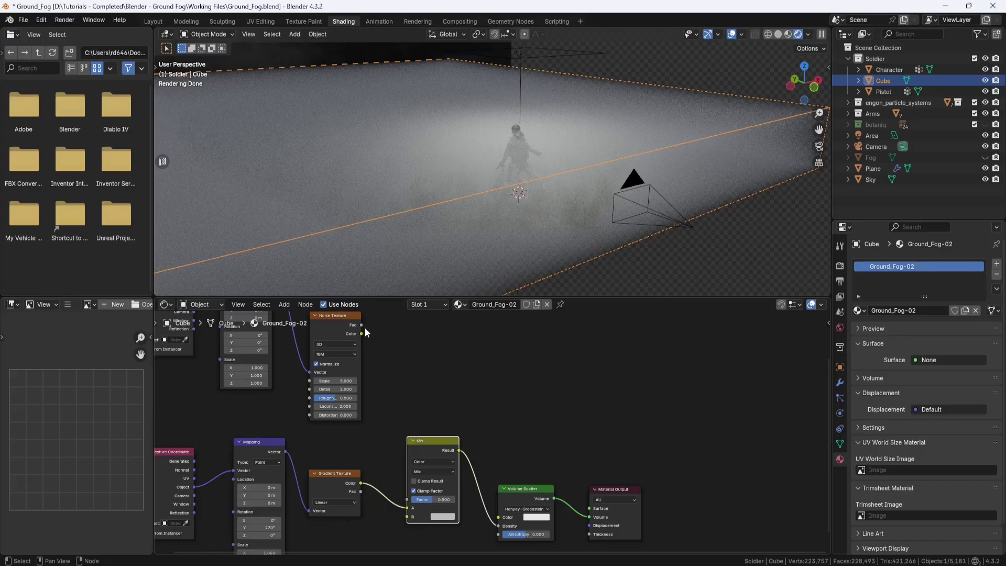
{"action": "left_click_drag", "start_coordinate": [362, 334], "coordinate": [589, 508]}
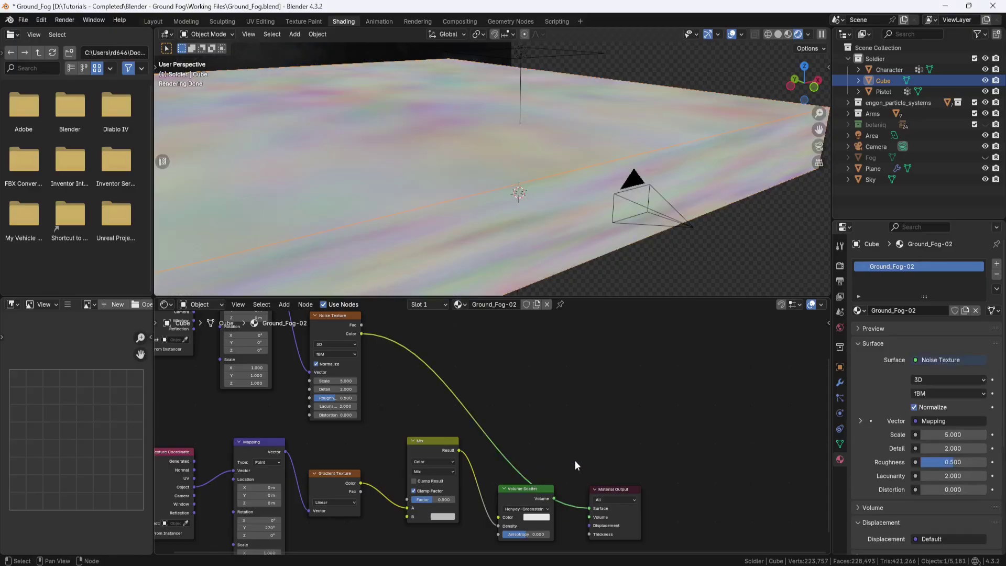
- Set the noise Mapping node's Scale Z to 0.100 to flatten the noise across the cube
{"action": "middle_click_drag", "start_coordinate": [531, 225], "coordinate": [543, 218]}
{"action": "middle_click_drag", "start_coordinate": [488, 341], "coordinate": [600, 439]}
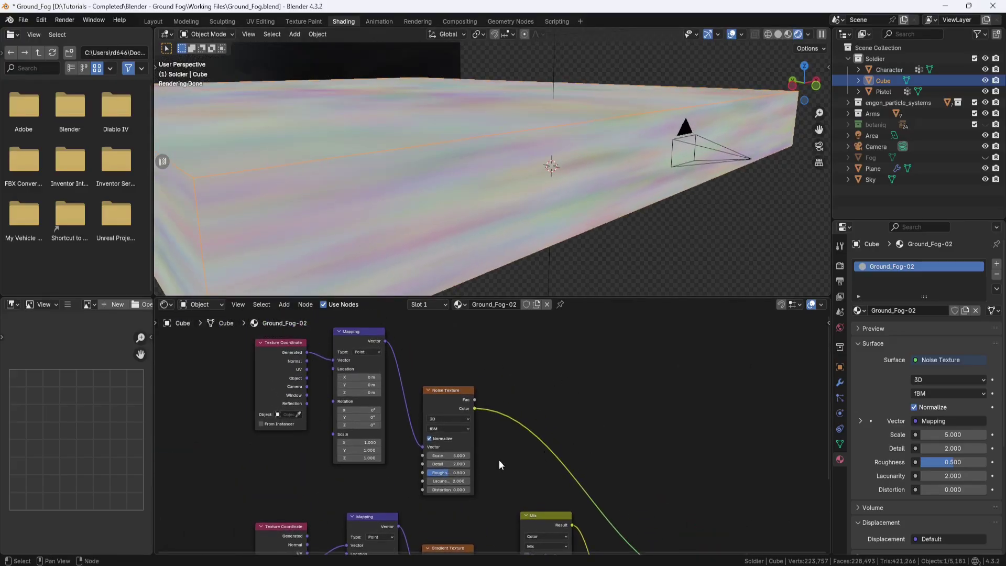
{"action": "left_click_drag", "start_coordinate": [375, 459], "coordinate": [375, 459]}
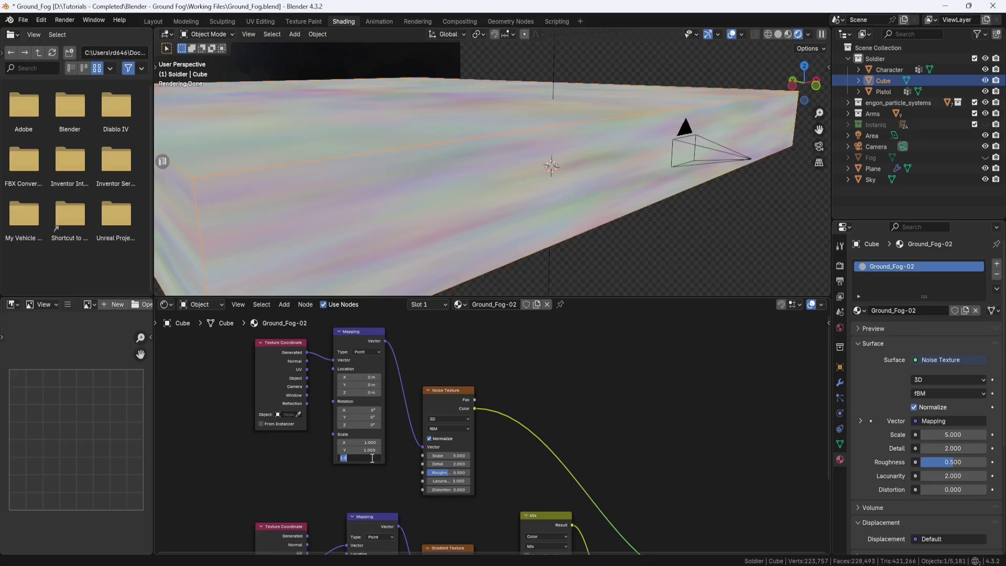
{"action": "key", "text": "Return"}
{"action": "middle_click_drag", "start_coordinate": [434, 243], "coordinate": [445, 209]}
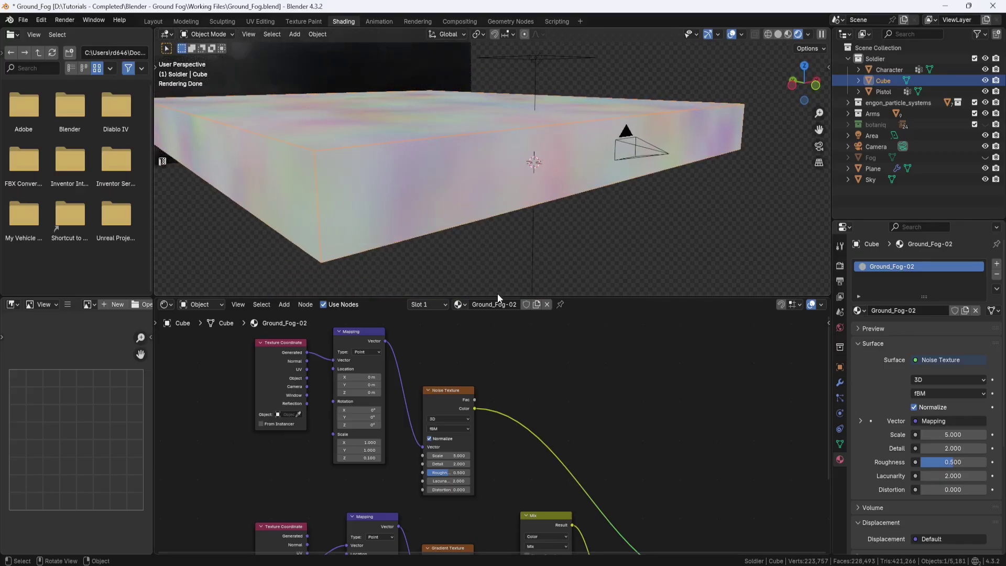
{"action": "scroll", "coordinate": [542, 372], "scroll_direction": "down", "scroll_amount": 3}
- Insert a Color Ramp after the Noise Texture and pull its black and white stops inward for contrast
{"action": "key", "text": "shift+a"}
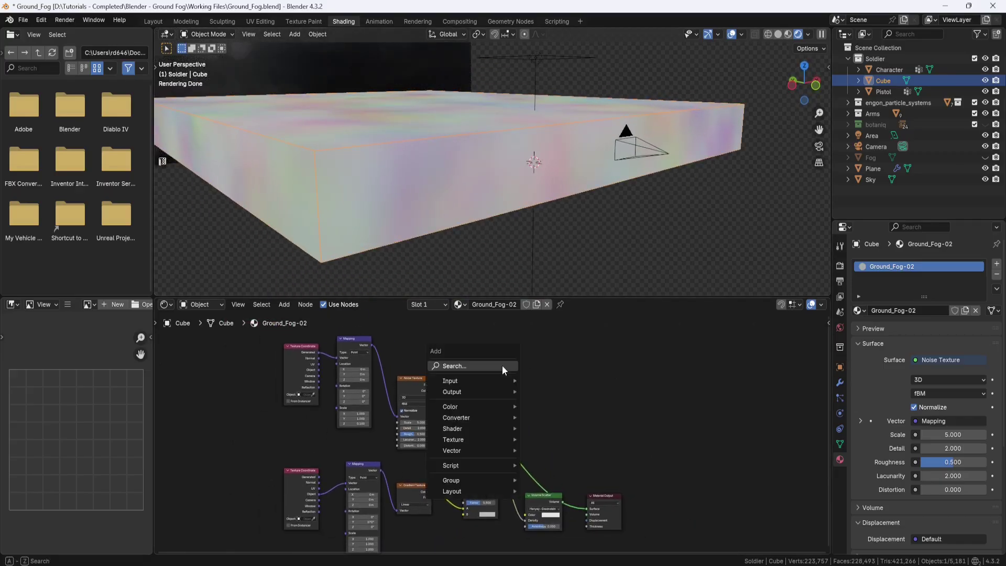
{"action": "type", "text": "color"}
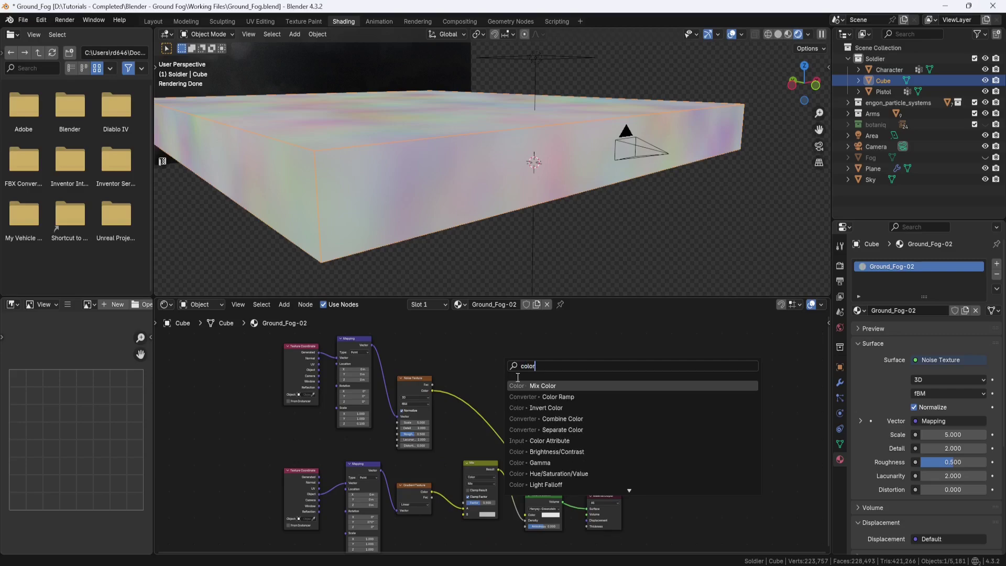
{"action": "left_click", "coordinate": [525, 397]}
{"action": "left_click", "coordinate": [464, 390]}
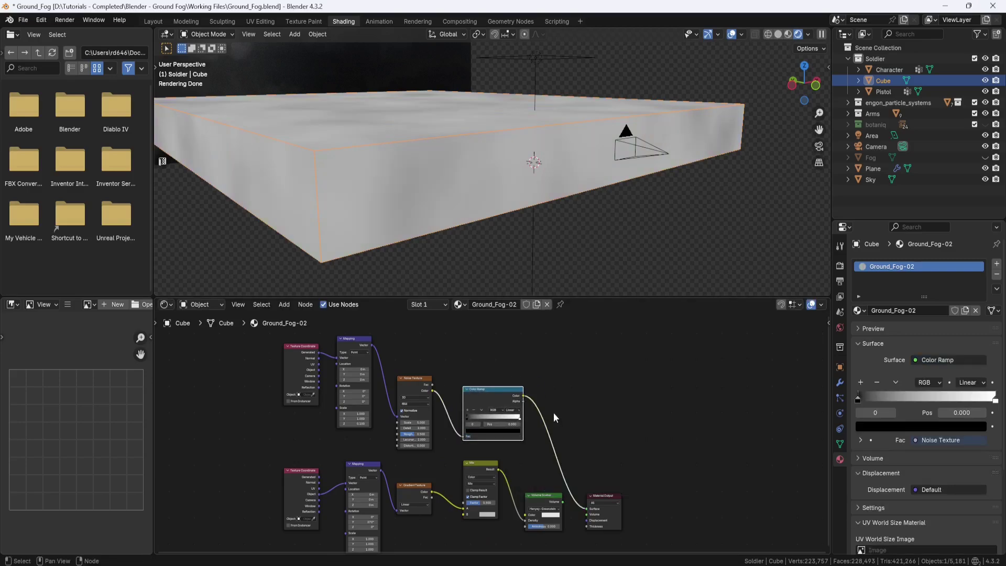
{"action": "scroll", "coordinate": [553, 413], "scroll_direction": "up", "scroll_amount": 4}
{"action": "left_click_drag", "start_coordinate": [439, 398], "coordinate": [477, 399]}
{"action": "left_click_drag", "start_coordinate": [551, 401], "coordinate": [479, 402]}
{"action": "middle_click_drag", "start_coordinate": [485, 269], "coordinate": [480, 162]}
- Set the Noise Texture to Scale 10, Detail 5 and Roughness 0.8
{"action": "middle_click_drag", "start_coordinate": [432, 316], "coordinate": [476, 325]}
{"action": "left_click", "coordinate": [378, 419]}
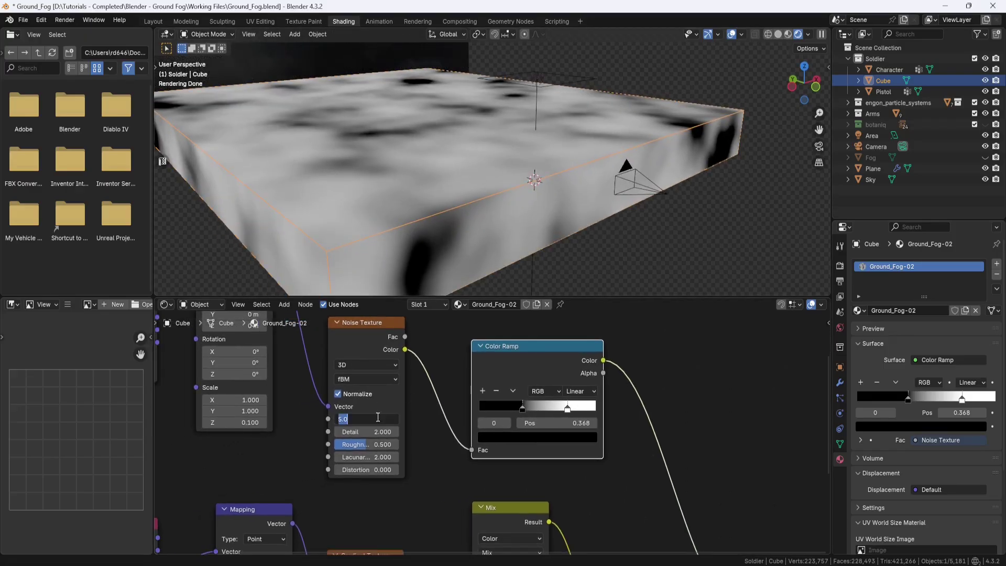
{"action": "key", "text": "Return"}
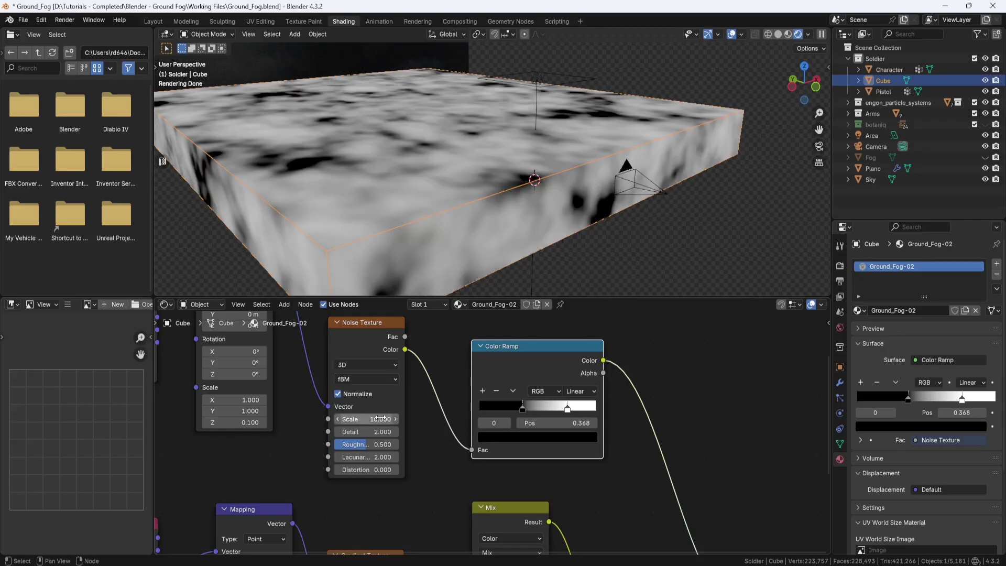
{"action": "left_click", "coordinate": [377, 432]}
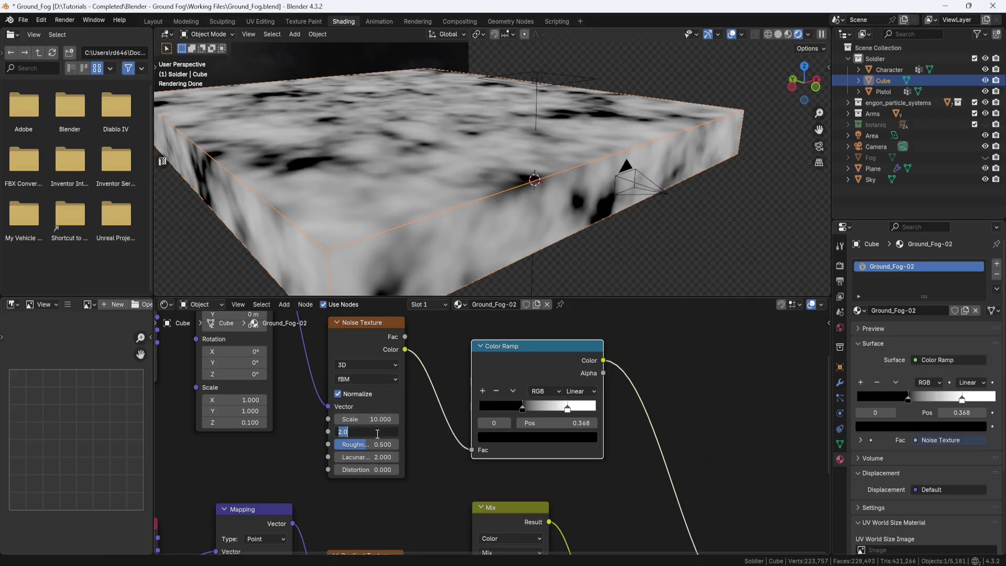
{"action": "type", "text": "5"}
{"action": "key", "text": "Return"}
{"action": "left_click", "coordinate": [381, 444]}
{"action": "type", "text": "0.8"}
{"action": "key", "text": "Return"}
{"action": "middle_click_drag", "start_coordinate": [418, 281], "coordinate": [441, 189]}
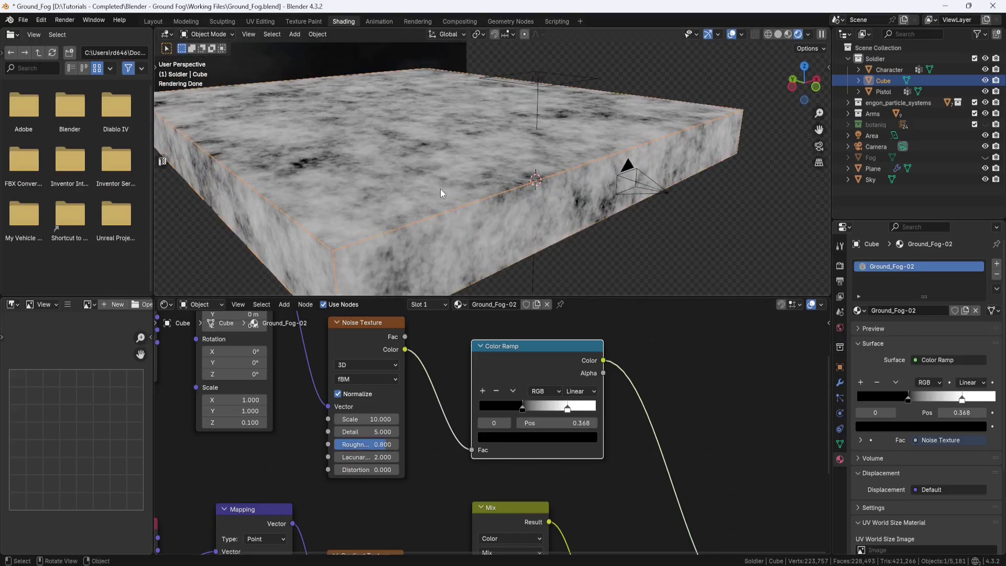
{"action": "scroll", "coordinate": [507, 370], "scroll_direction": "down", "scroll_amount": 2}
- Reconnect the Volume Scatter shader to the Material Output
{"action": "scroll", "coordinate": [506, 370], "scroll_direction": "down", "scroll_amount": 2}
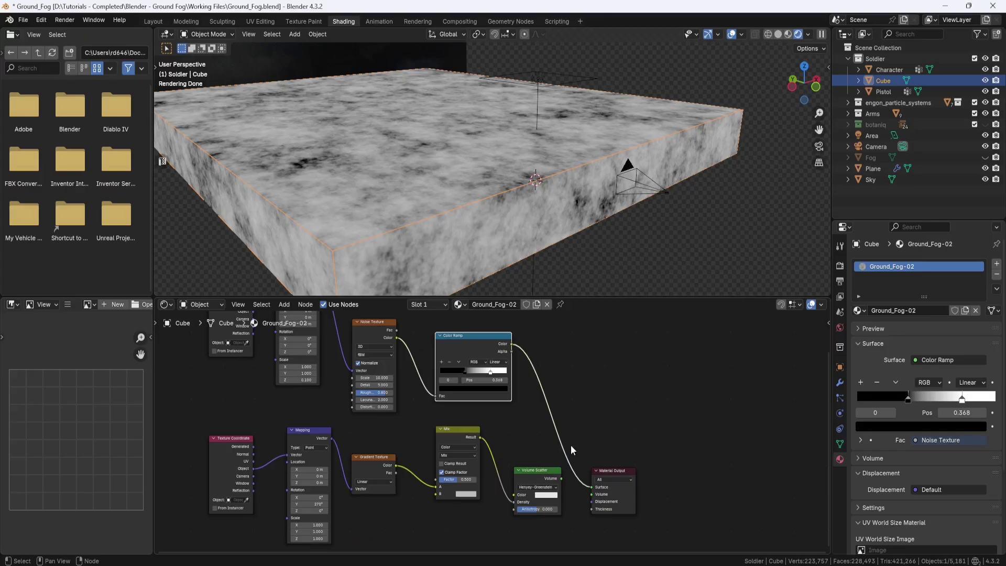
{"action": "left_click_drag", "start_coordinate": [562, 478], "coordinate": [439, 493]}
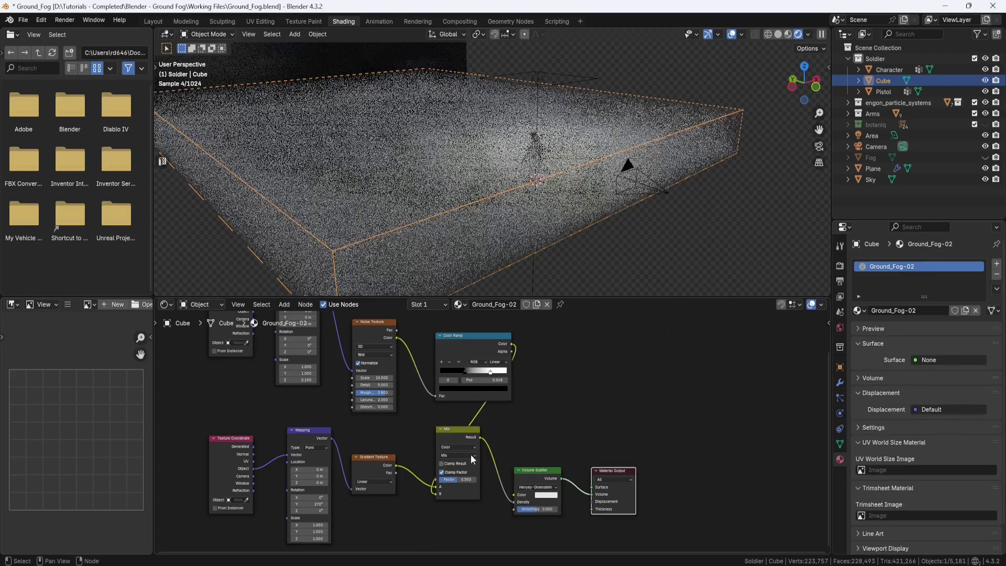
{"action": "scroll", "coordinate": [492, 433], "scroll_direction": "down", "scroll_amount": 2}
- Move the Texture Coordinate, Mapping, Noise Texture and Color Ramp nodes beneath the gradient row
{"action": "left_click_drag", "start_coordinate": [532, 401], "coordinate": [272, 315]}
{"action": "scroll", "coordinate": [478, 383], "scroll_direction": "down", "scroll_amount": 2}
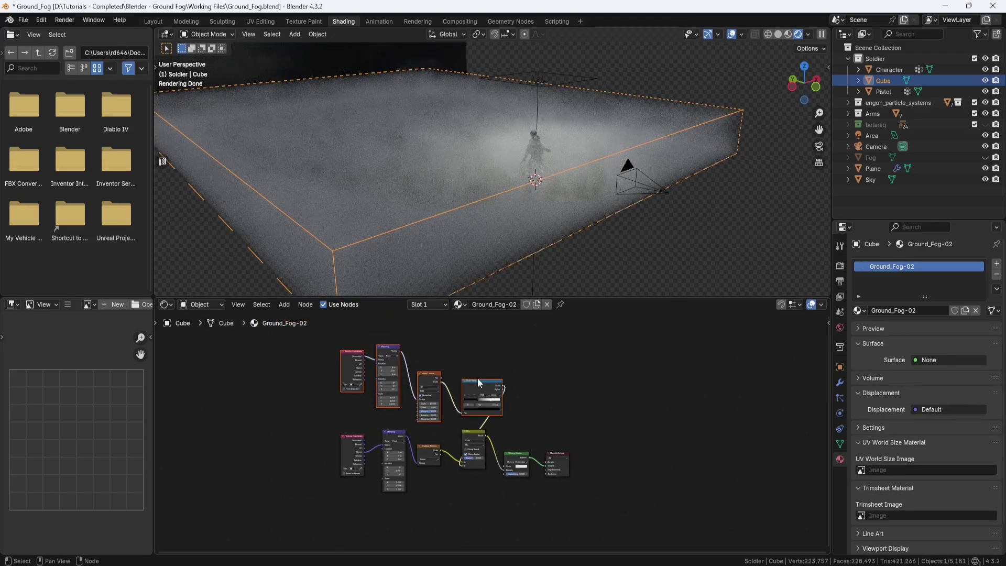
{"action": "left_click_drag", "start_coordinate": [472, 381], "coordinate": [436, 470]}
{"action": "scroll", "coordinate": [473, 401], "scroll_direction": "up", "scroll_amount": 2}
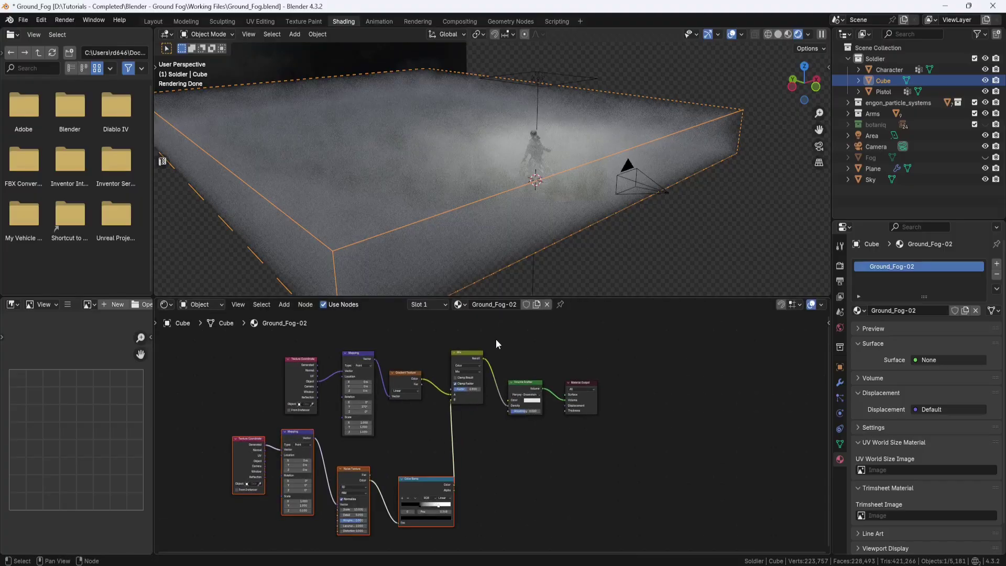
{"action": "middle_click_drag", "start_coordinate": [514, 220], "coordinate": [548, 223]}
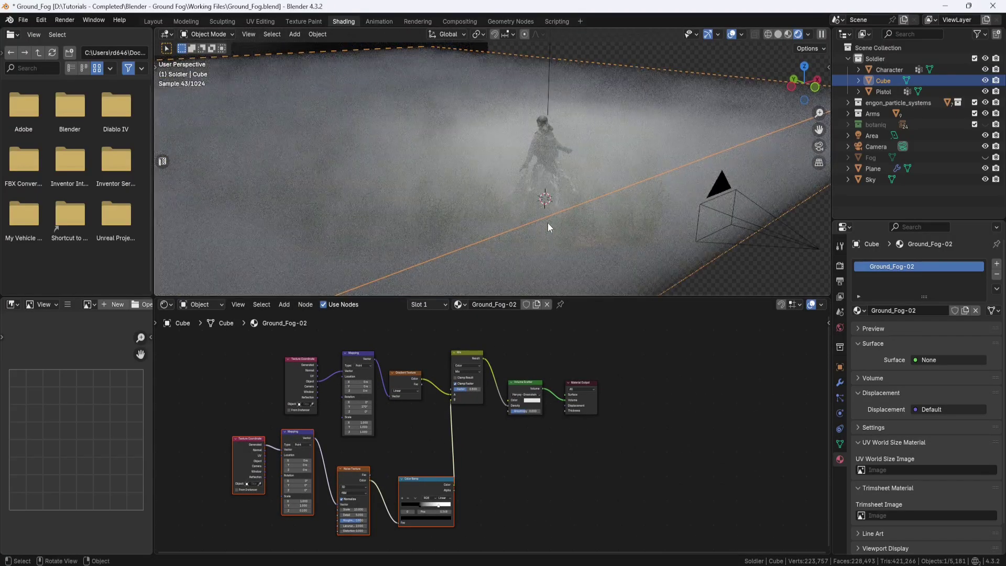
{"action": "scroll", "coordinate": [488, 371], "scroll_direction": "up", "scroll_amount": 2}
{"action": "left_click_drag", "start_coordinate": [634, 344], "coordinate": [458, 460]}
{"action": "scroll", "coordinate": [449, 360], "scroll_direction": "up", "scroll_amount": 3}
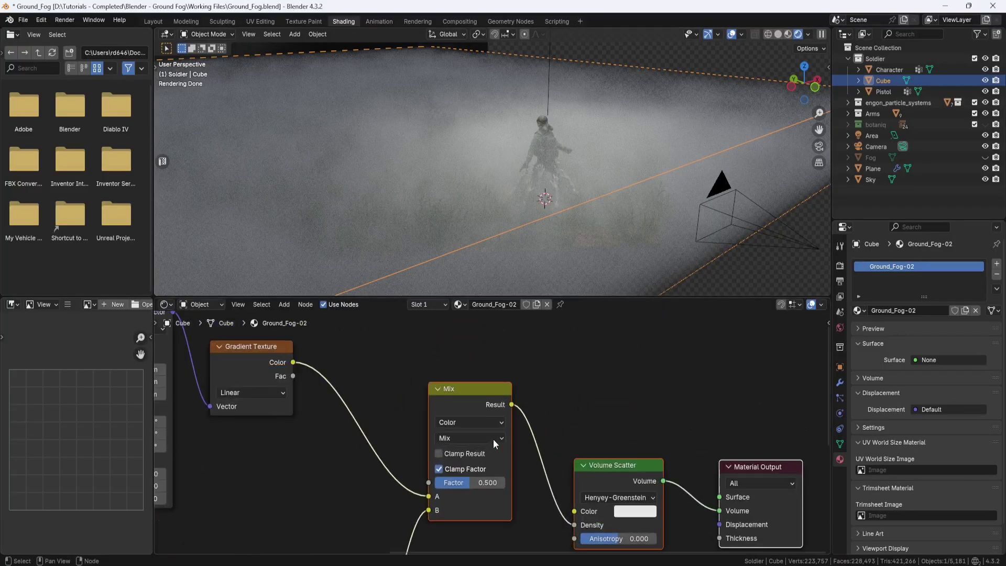
- Switch the Mix node's blend mode to Subtract with Factor 1.000
{"action": "left_click", "coordinate": [502, 439]}
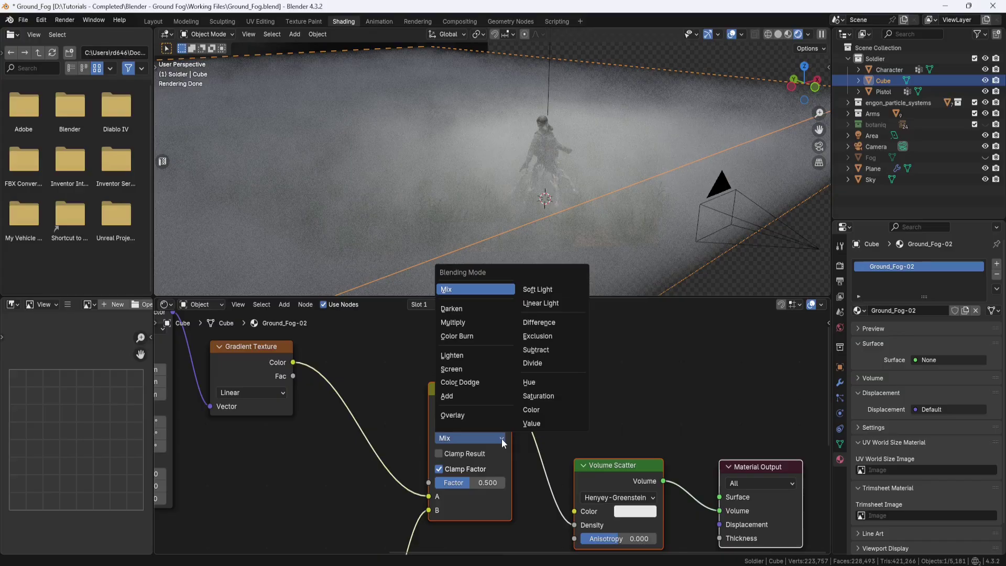
{"action": "left_click", "coordinate": [531, 352]}
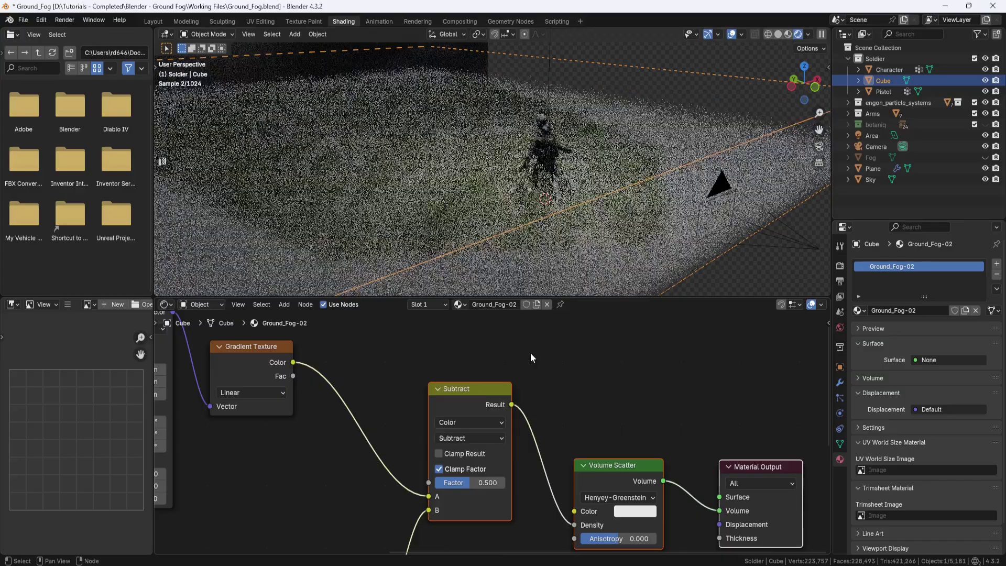
{"action": "left_click_drag", "start_coordinate": [471, 480], "coordinate": [504, 482]}
{"action": "middle_click_drag", "start_coordinate": [555, 221], "coordinate": [554, 216]}
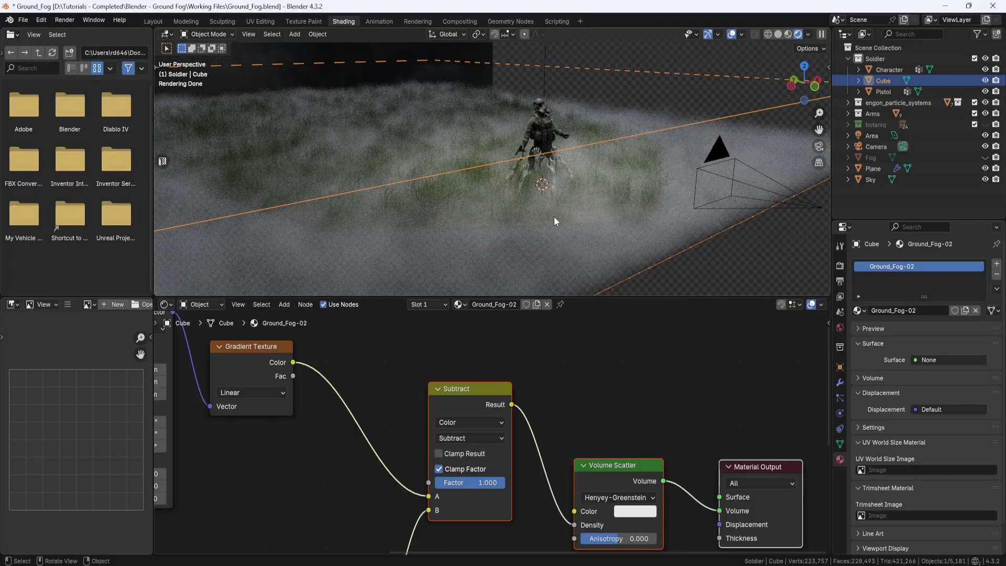
{"action": "scroll", "coordinate": [540, 375], "scroll_direction": "down", "scroll_amount": 4}
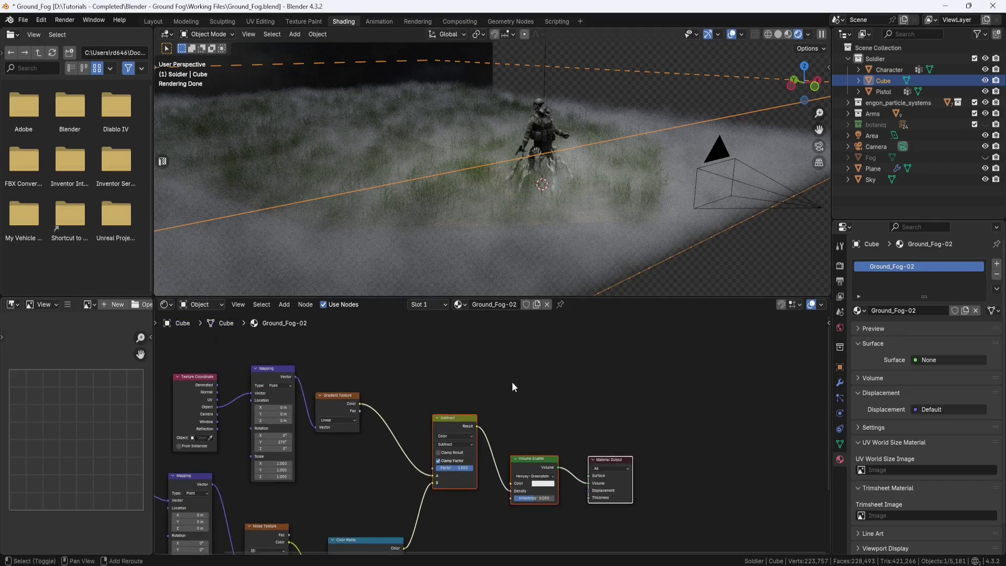
- Add a Math Add node and a duplicate of it set to Multiply
{"action": "key", "text": "shift+a"}
{"action": "type", "text": "math"}
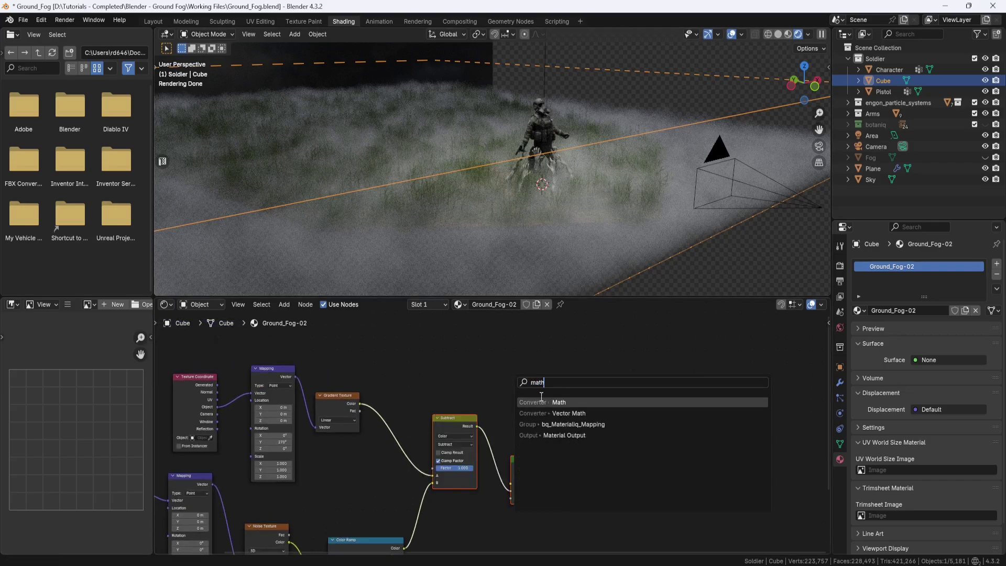
{"action": "left_click", "coordinate": [564, 402]}
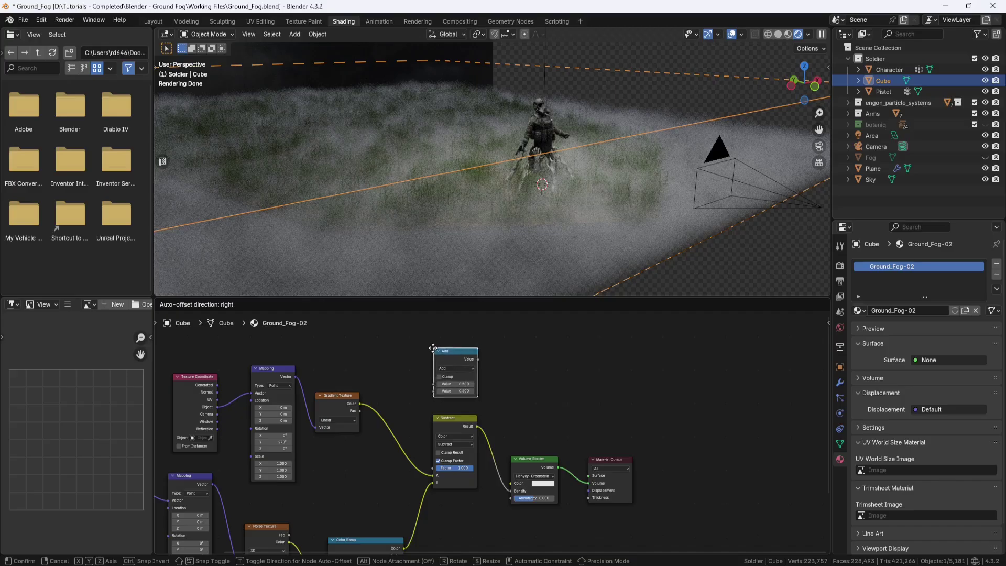
{"action": "left_click", "coordinate": [432, 348]}
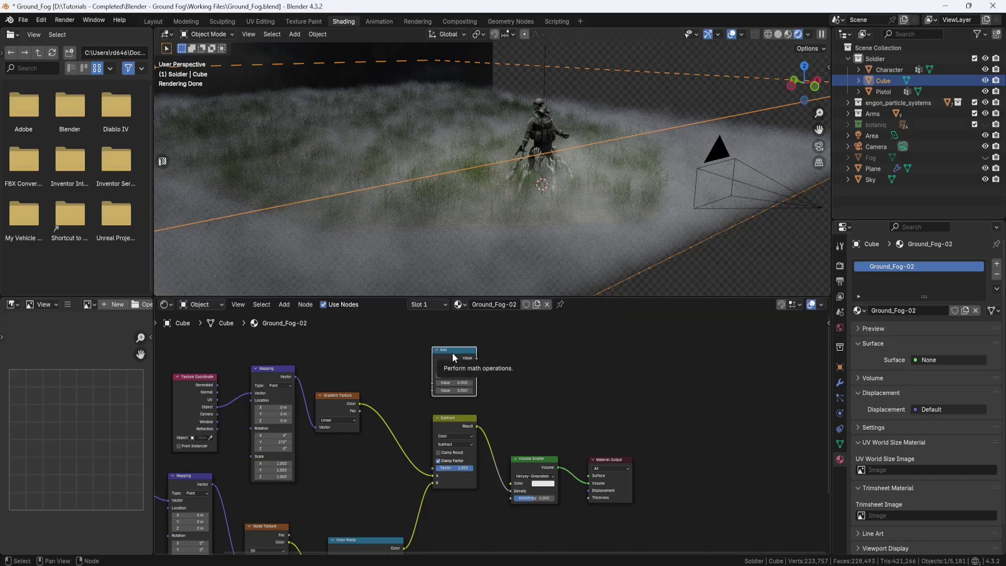
{"action": "key", "text": "shift+d"}
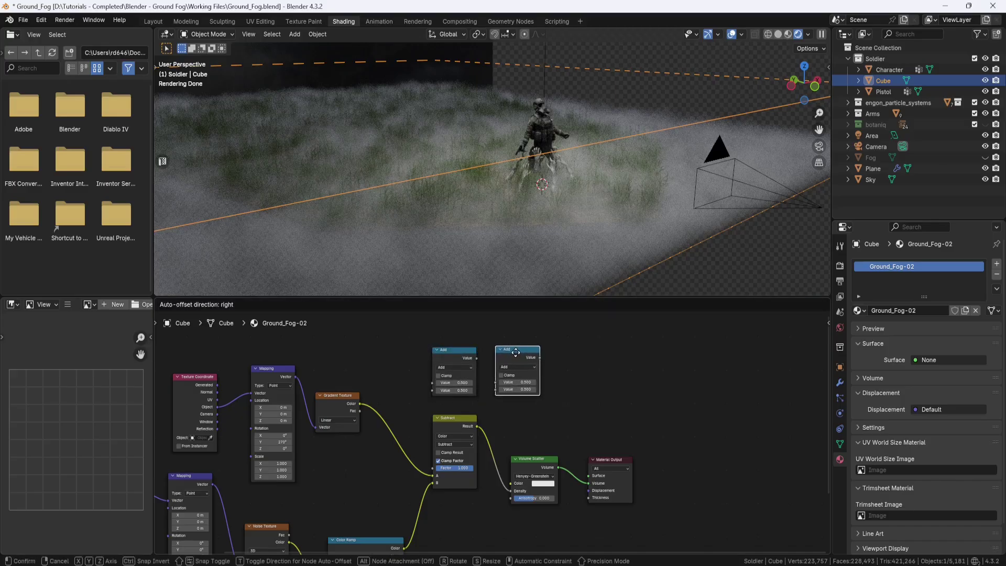
{"action": "left_click", "coordinate": [516, 352]}
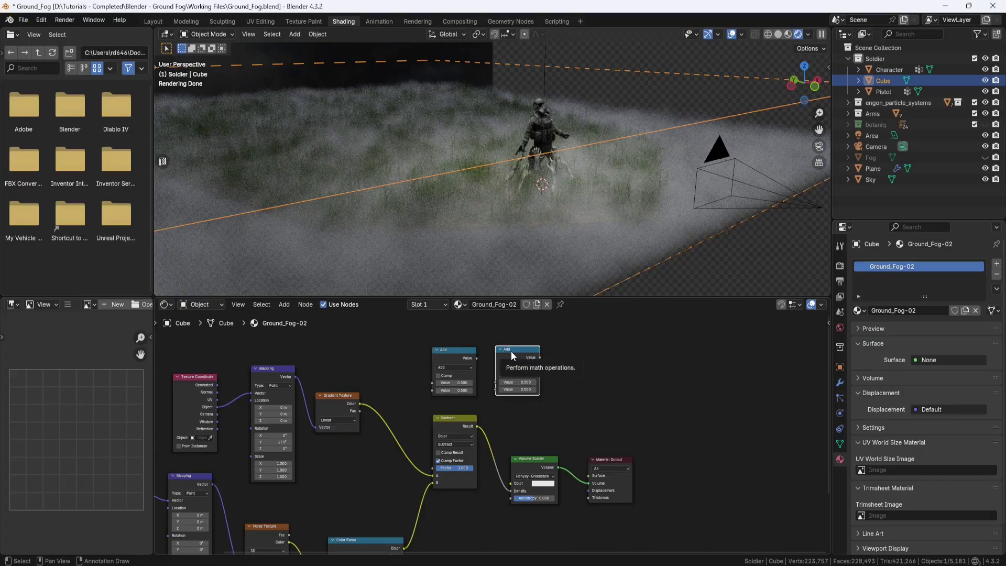
{"action": "scroll", "coordinate": [511, 351], "scroll_direction": "up", "scroll_amount": 3}
{"action": "left_click", "coordinate": [524, 399]}
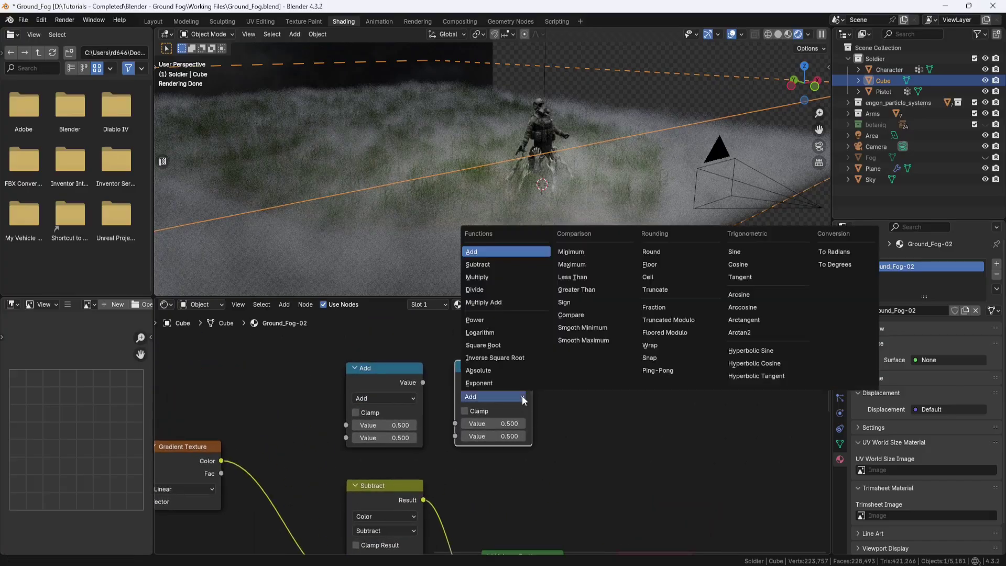
{"action": "left_click", "coordinate": [489, 279]}
{"action": "scroll", "coordinate": [494, 390], "scroll_direction": "down", "scroll_amount": 1}
- Move the Volume Scatter and Material Output nodes right to make room for the math nodes
{"action": "middle_click_drag", "start_coordinate": [494, 390], "coordinate": [406, 329]}
{"action": "left_click_drag", "start_coordinate": [563, 417], "coordinate": [425, 514]}
{"action": "left_click_drag", "start_coordinate": [436, 457], "coordinate": [552, 449]}
{"action": "left_click", "coordinate": [553, 449]}
{"action": "left_click_drag", "start_coordinate": [465, 378], "coordinate": [490, 349]}
- Wire Subtract into Add, Add into Multiply, and Multiply into the Volume Scatter Density
{"action": "left_click_drag", "start_coordinate": [355, 417], "coordinate": [388, 390]}
{"action": "left_click_drag", "start_coordinate": [510, 490], "coordinate": [457, 417]}
{"action": "left_click_drag", "start_coordinate": [444, 359], "coordinate": [464, 389]}
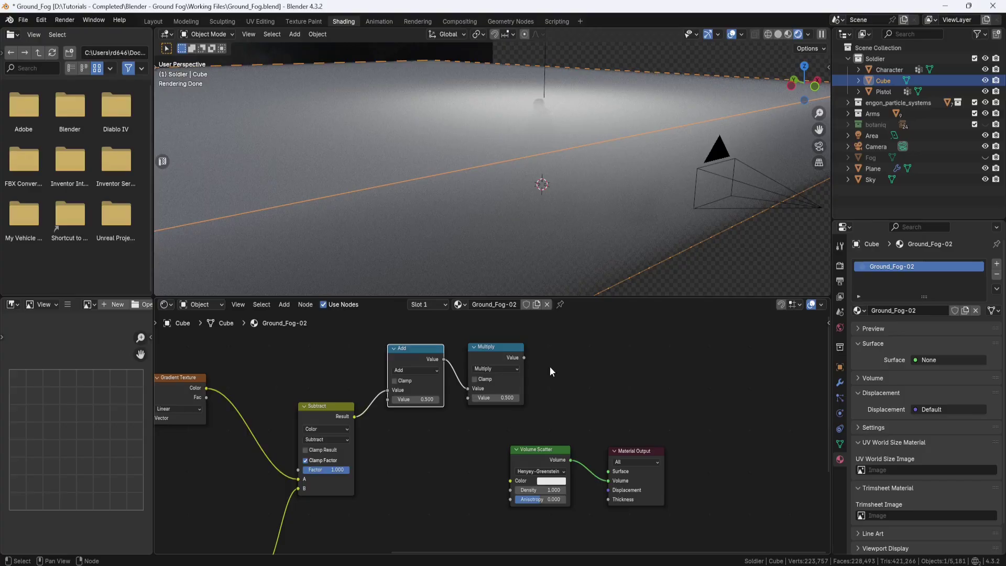
{"action": "left_click_drag", "start_coordinate": [525, 357], "coordinate": [511, 490]}
{"action": "left_click_drag", "start_coordinate": [588, 445], "coordinate": [617, 384]}
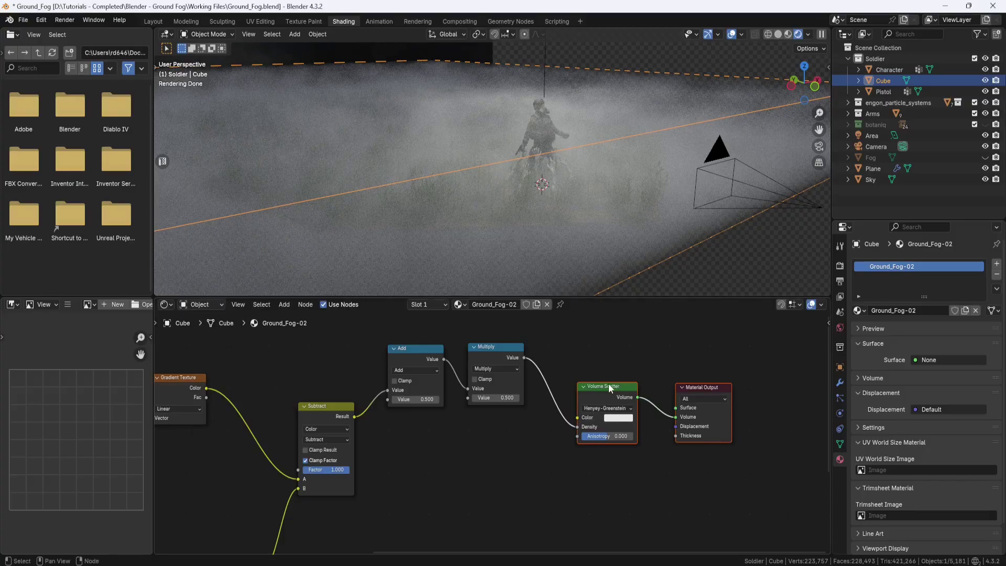
{"action": "middle_click_drag", "start_coordinate": [579, 283], "coordinate": [571, 257]}
- Set the Add node's second value to 0.010 and the Multiply node's to 5.000
{"action": "scroll", "coordinate": [532, 348], "scroll_direction": "up", "scroll_amount": 2}
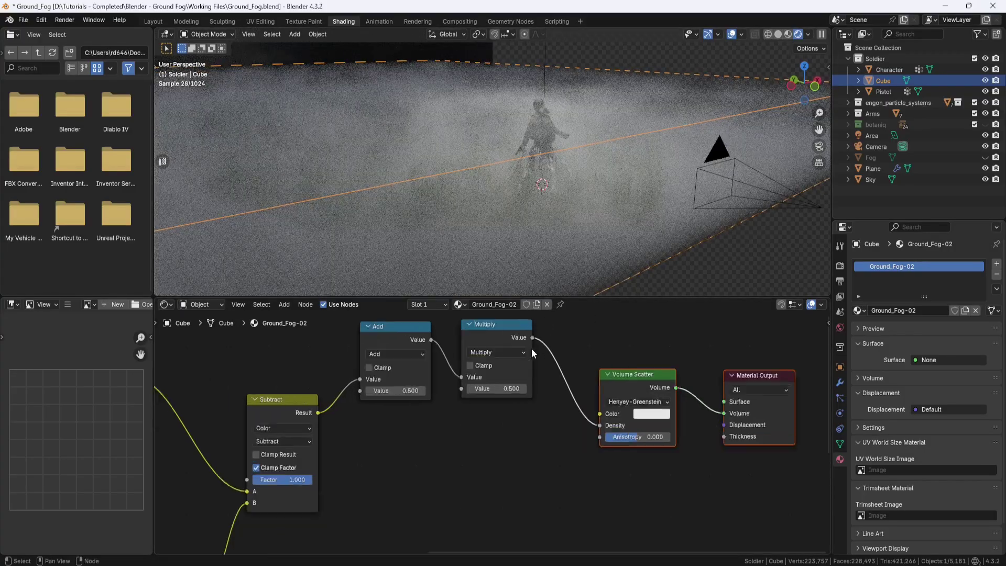
{"action": "scroll", "coordinate": [531, 348], "scroll_direction": "up", "scroll_amount": 3}
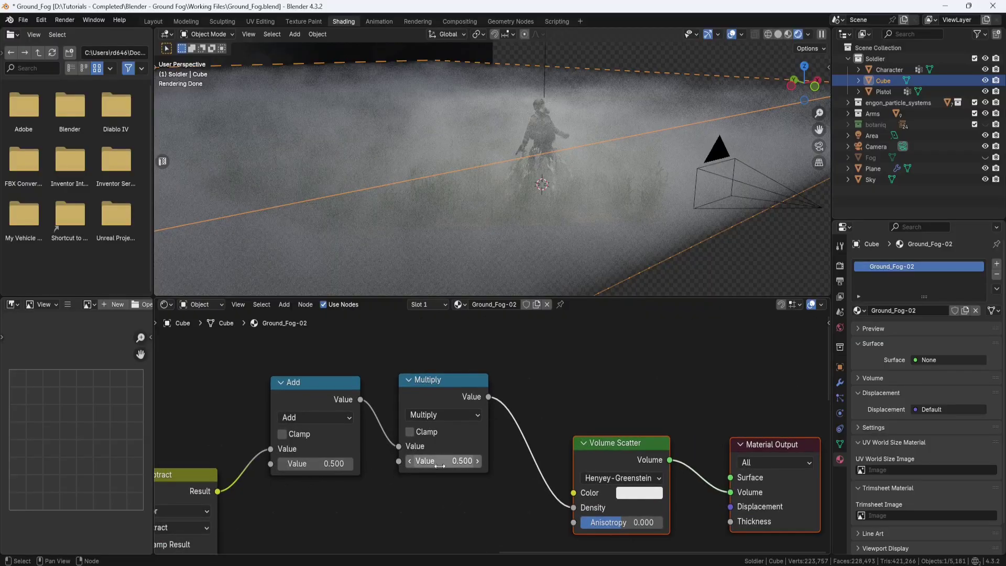
{"action": "left_click", "coordinate": [329, 463]}
{"action": "type", "text": ".01"}
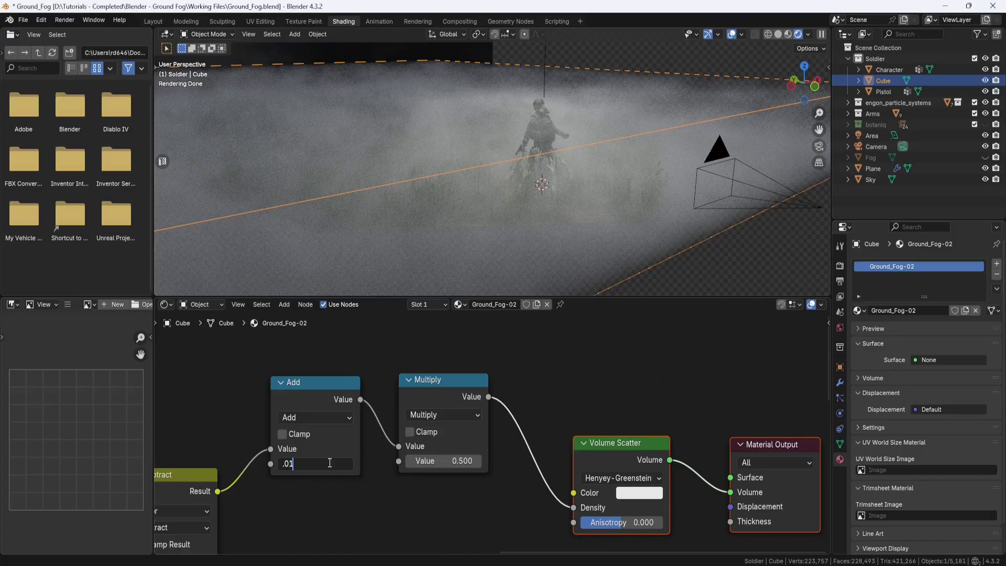
{"action": "key", "text": "Return"}
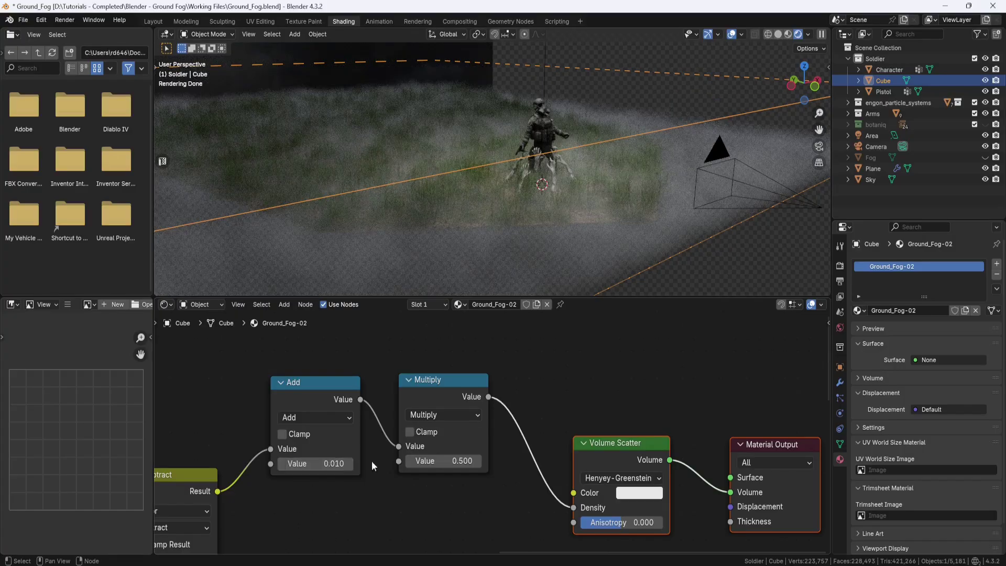
{"action": "left_click", "coordinate": [461, 460]}
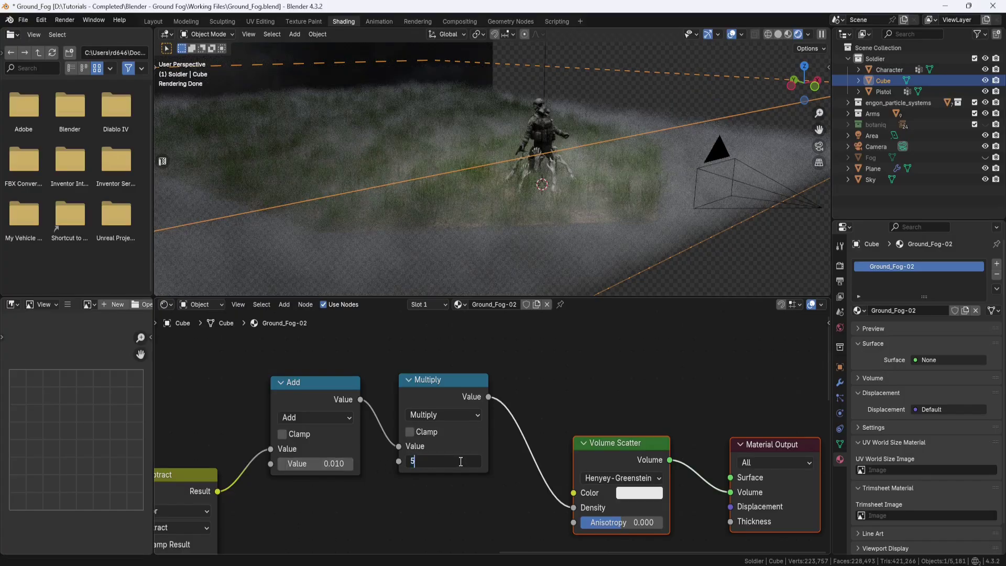
{"action": "type", "text": "5"}
{"action": "key", "text": "Return"}
{"action": "middle_click_drag", "start_coordinate": [540, 238], "coordinate": [541, 220]}
{"action": "scroll", "coordinate": [438, 469], "scroll_direction": "down", "scroll_amount": 3}
- Pull the Color Ramp stops closer together, with the white stop at 0.586
{"action": "middle_click_drag", "start_coordinate": [438, 470], "coordinate": [644, 525]}
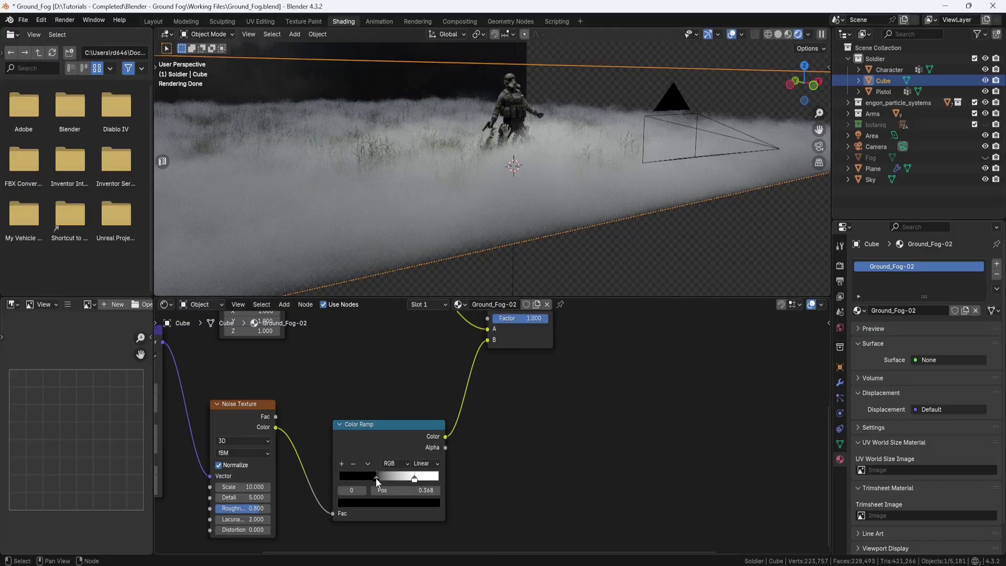
{"action": "left_click_drag", "start_coordinate": [377, 478], "coordinate": [398, 483]}
{"action": "left_click", "coordinate": [415, 479]}
- Render the final image of the foggy scene with F12
{"action": "middle_click_drag", "start_coordinate": [499, 203], "coordinate": [495, 215]}
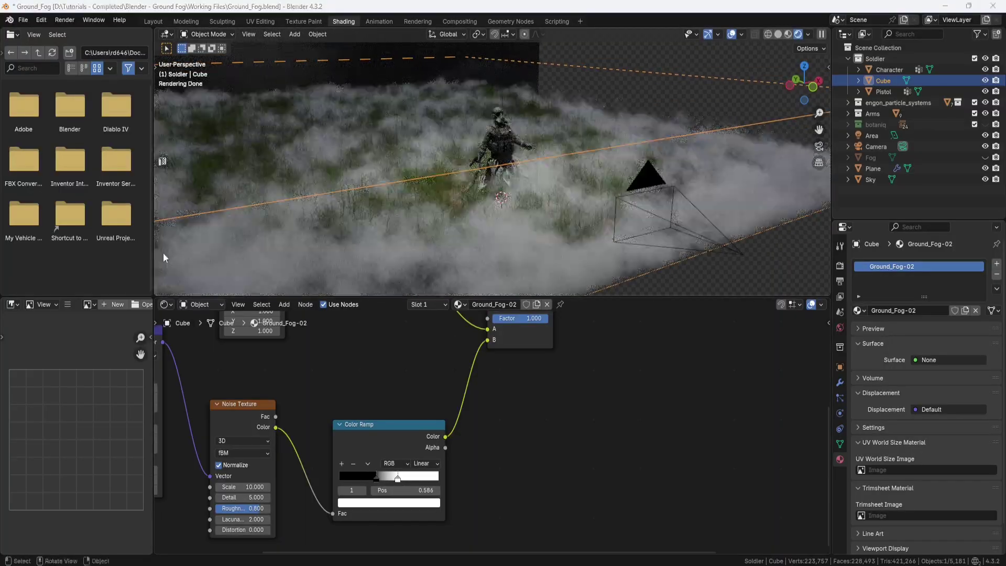
{"action": "scroll", "coordinate": [433, 432], "scroll_direction": "down", "scroll_amount": 5}
{"action": "middle_click_drag", "start_coordinate": [427, 417], "coordinate": [394, 436]}
{"action": "key", "text": "F12"}
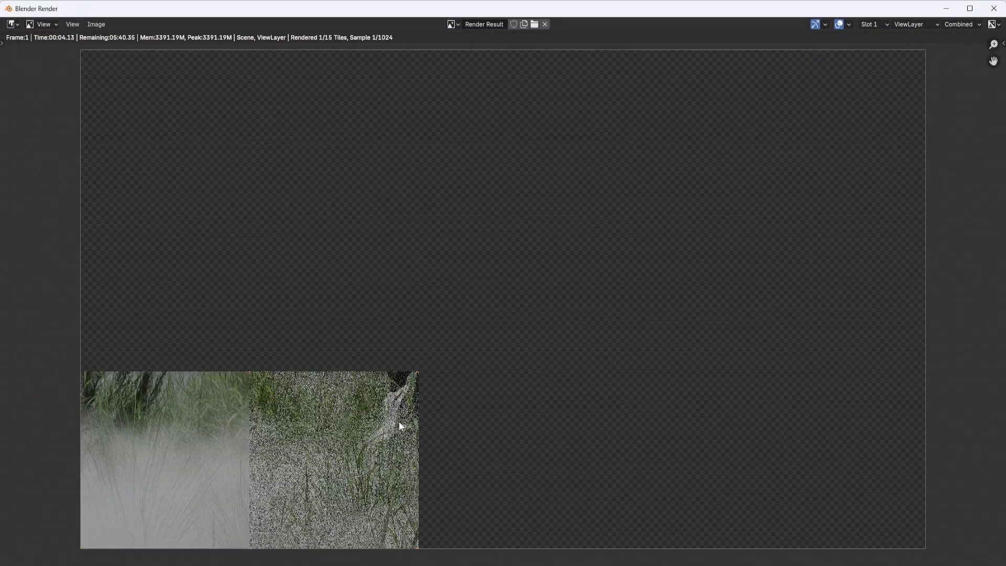